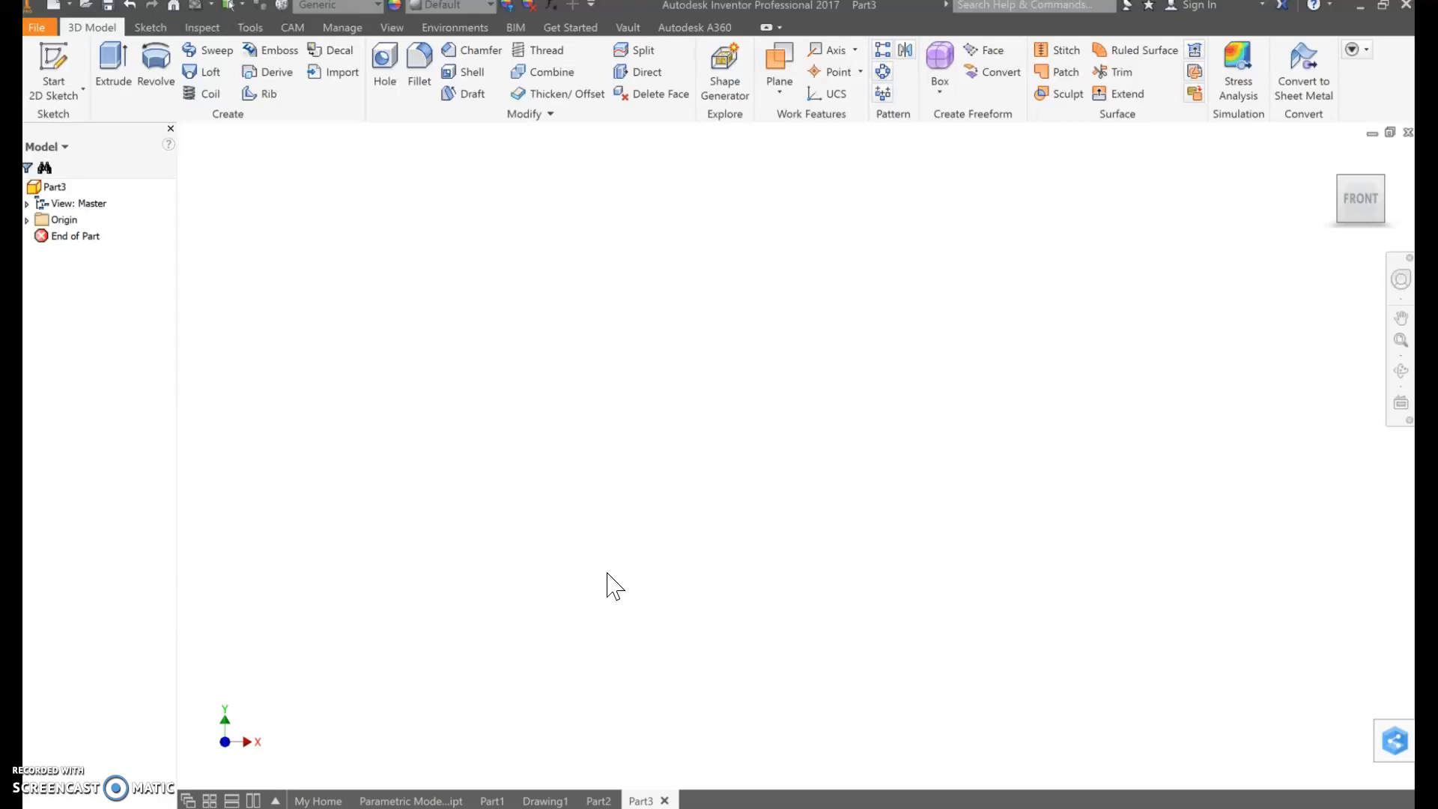
- Start a 2D sketch on the XY plane
{"action": "left_click", "coordinate": [54, 73]}
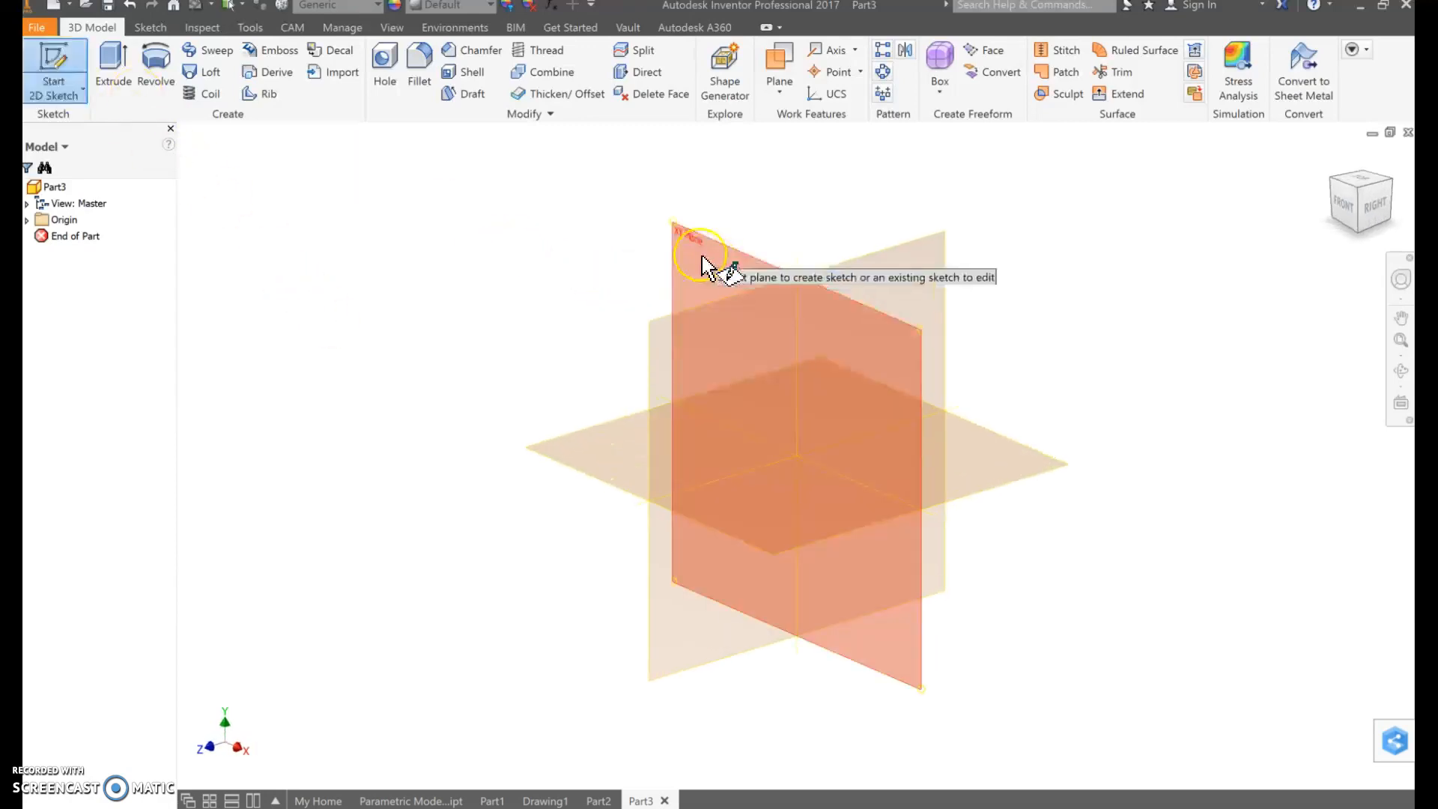
{"action": "left_click", "coordinate": [702, 257]}
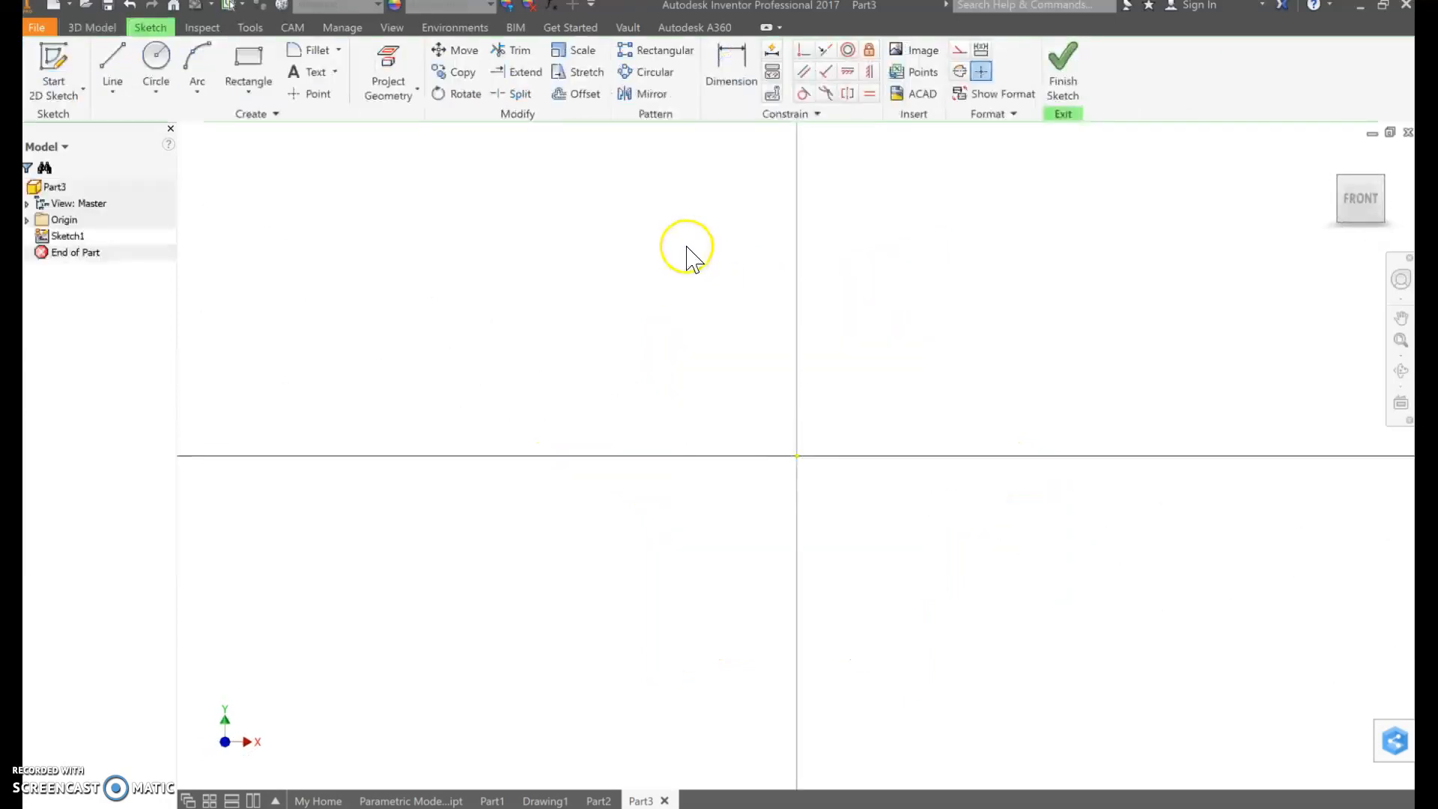
- Insert the black-star-outline-zyiogXecE PNG image from the H: drive into the sketch, with its corner above and left of the origin
{"action": "left_click", "coordinate": [909, 60]}
{"action": "left_click", "coordinate": [909, 60]}
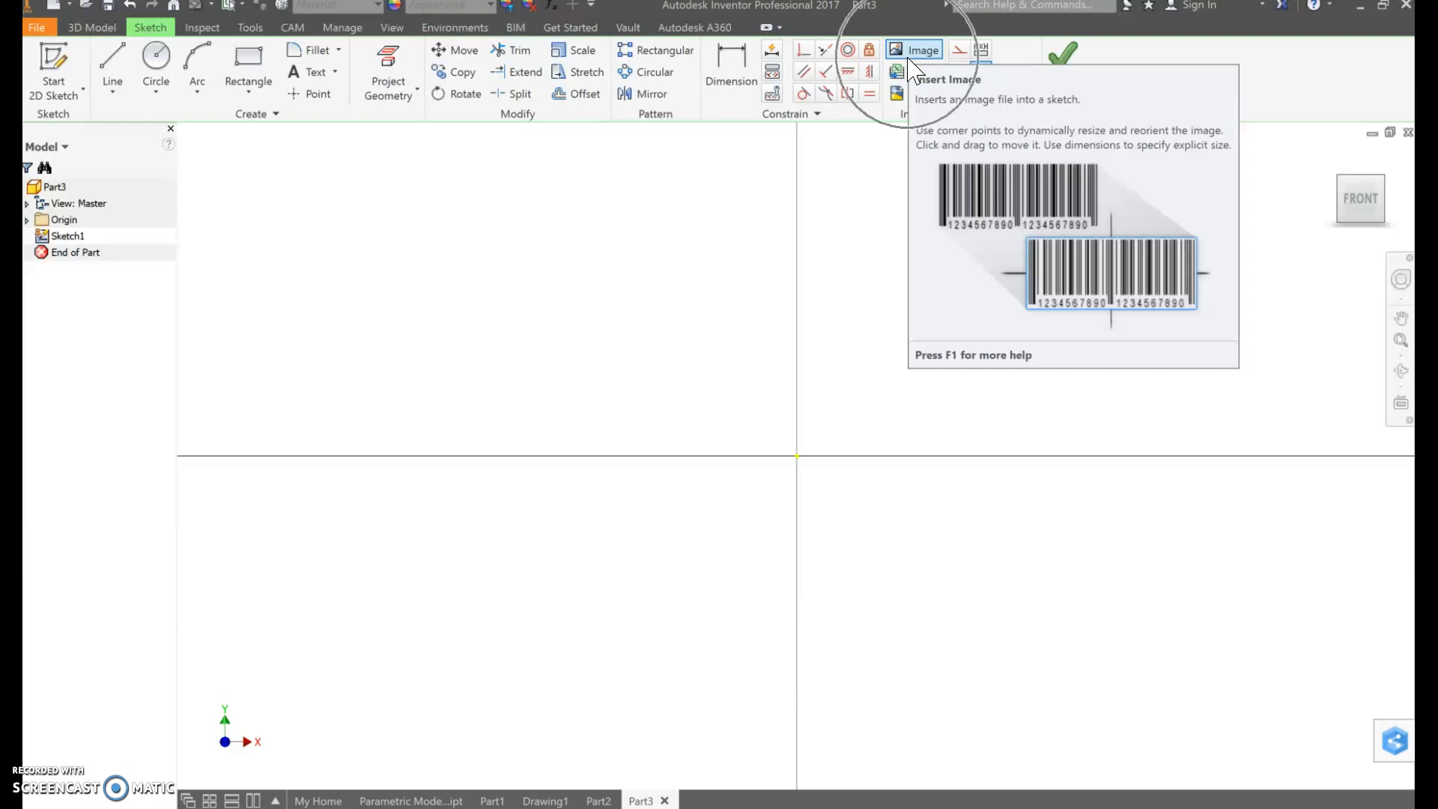
{"action": "left_click", "coordinate": [908, 58]}
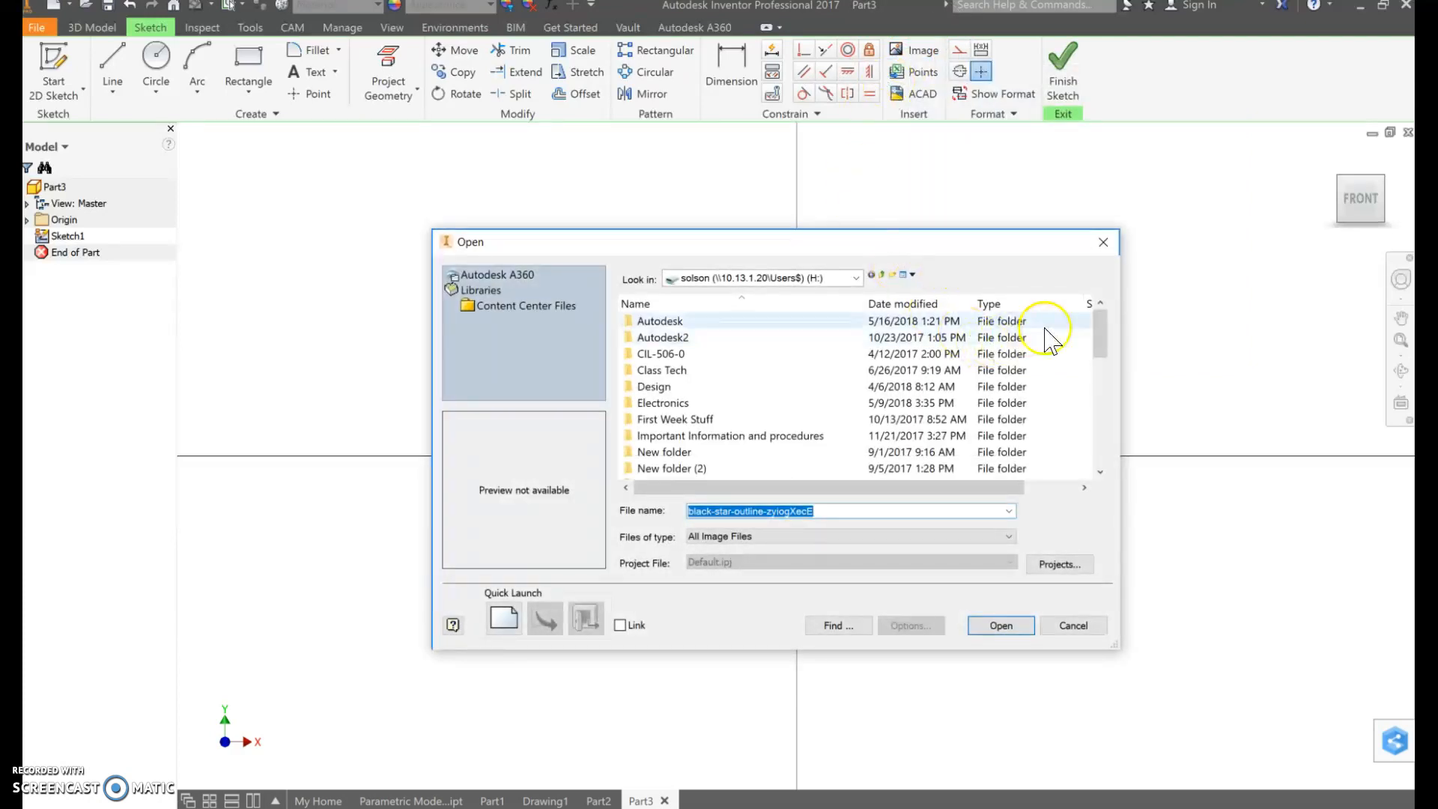
{"action": "left_click", "coordinate": [855, 278]}
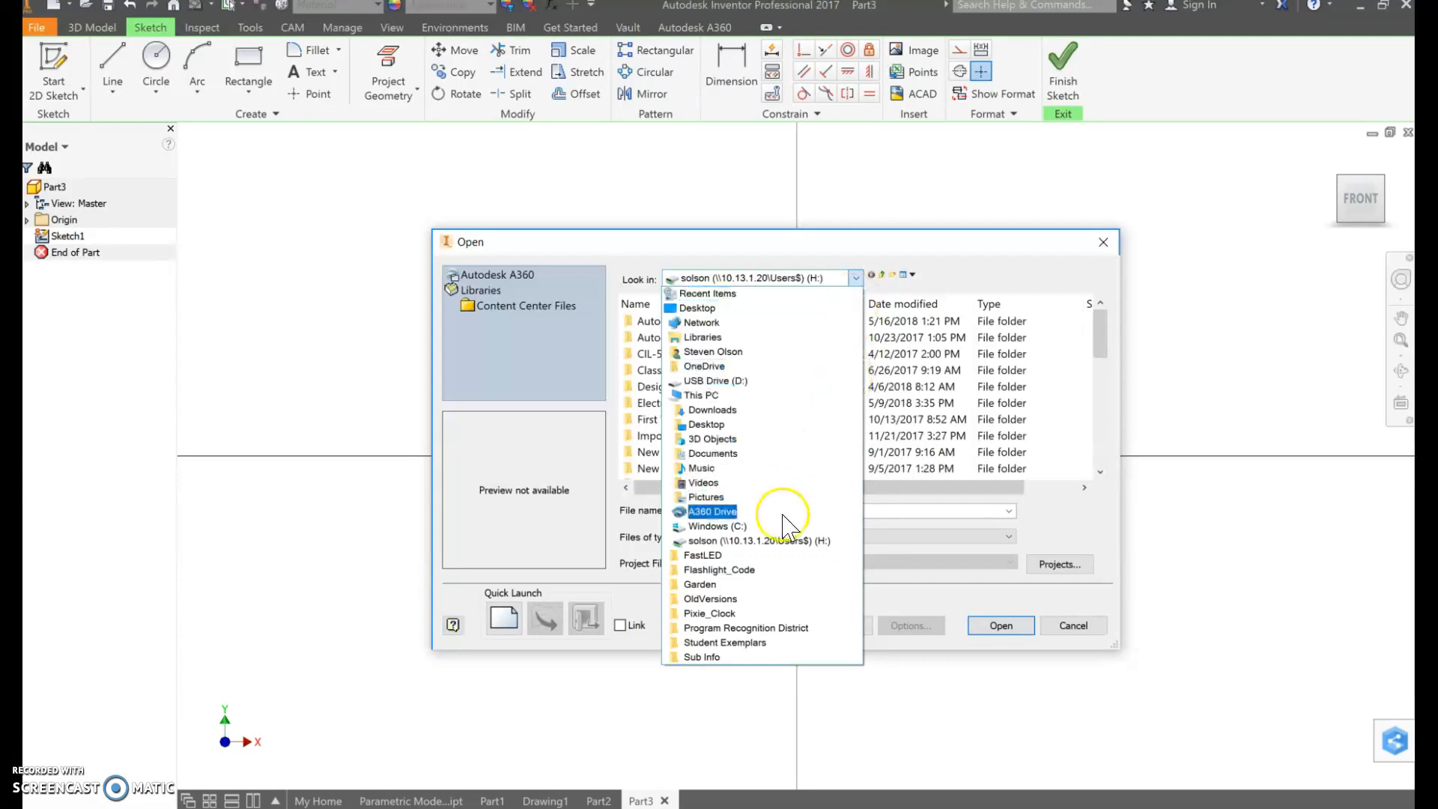
{"action": "left_click", "coordinate": [783, 540]}
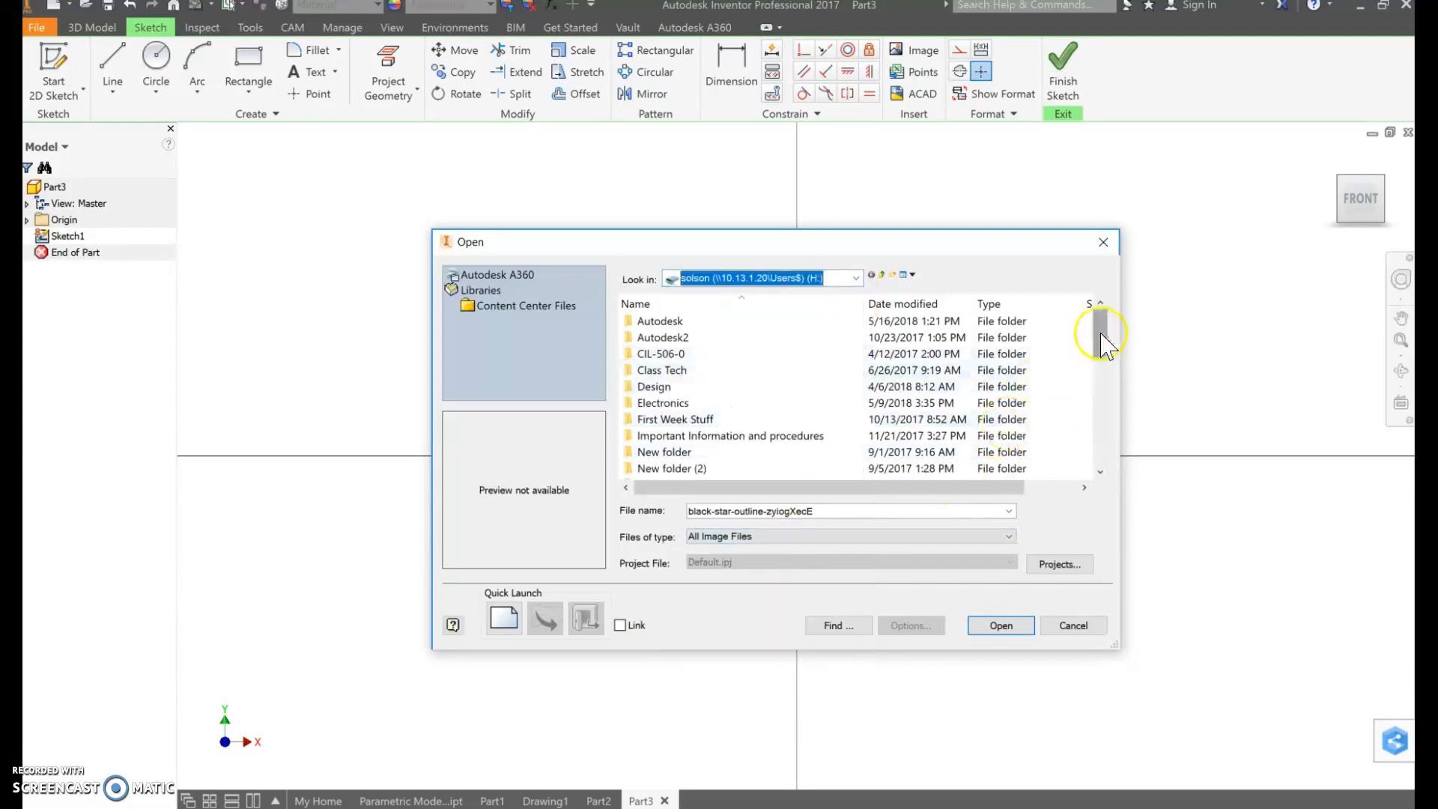
{"action": "left_click_drag", "start_coordinate": [1101, 336], "coordinate": [1101, 434]}
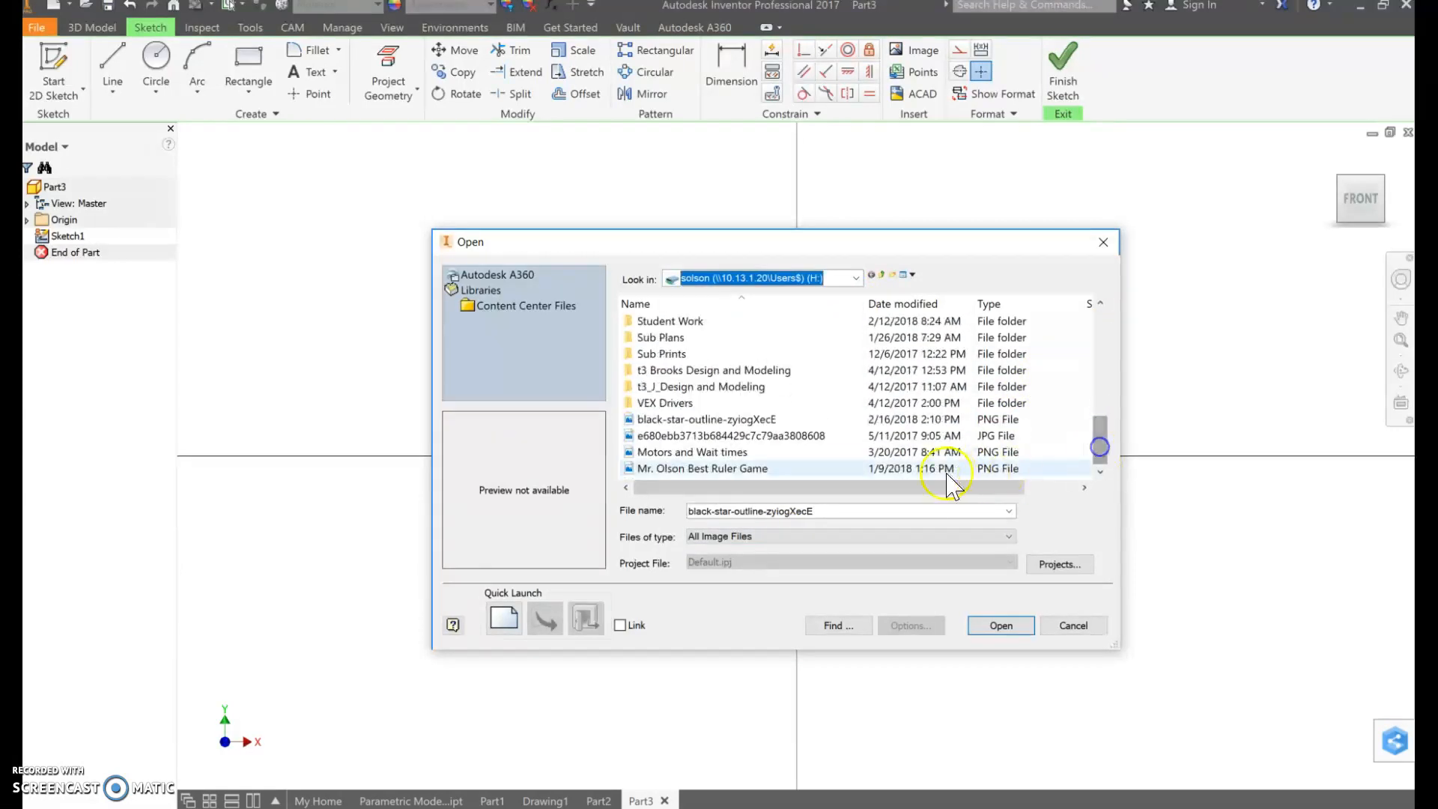
{"action": "left_click", "coordinate": [735, 422]}
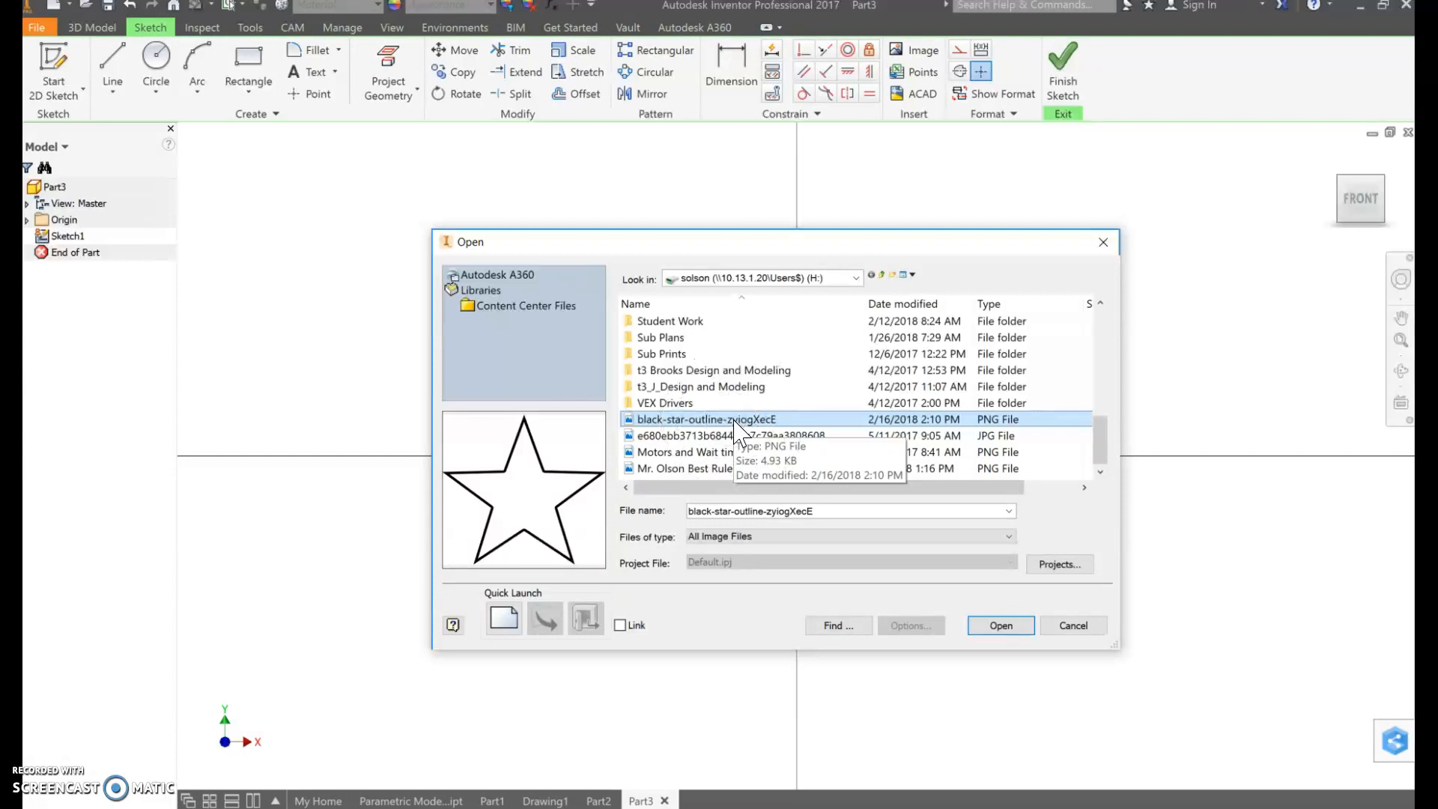
{"action": "left_click", "coordinate": [735, 421]}
{"action": "left_click", "coordinate": [973, 625]}
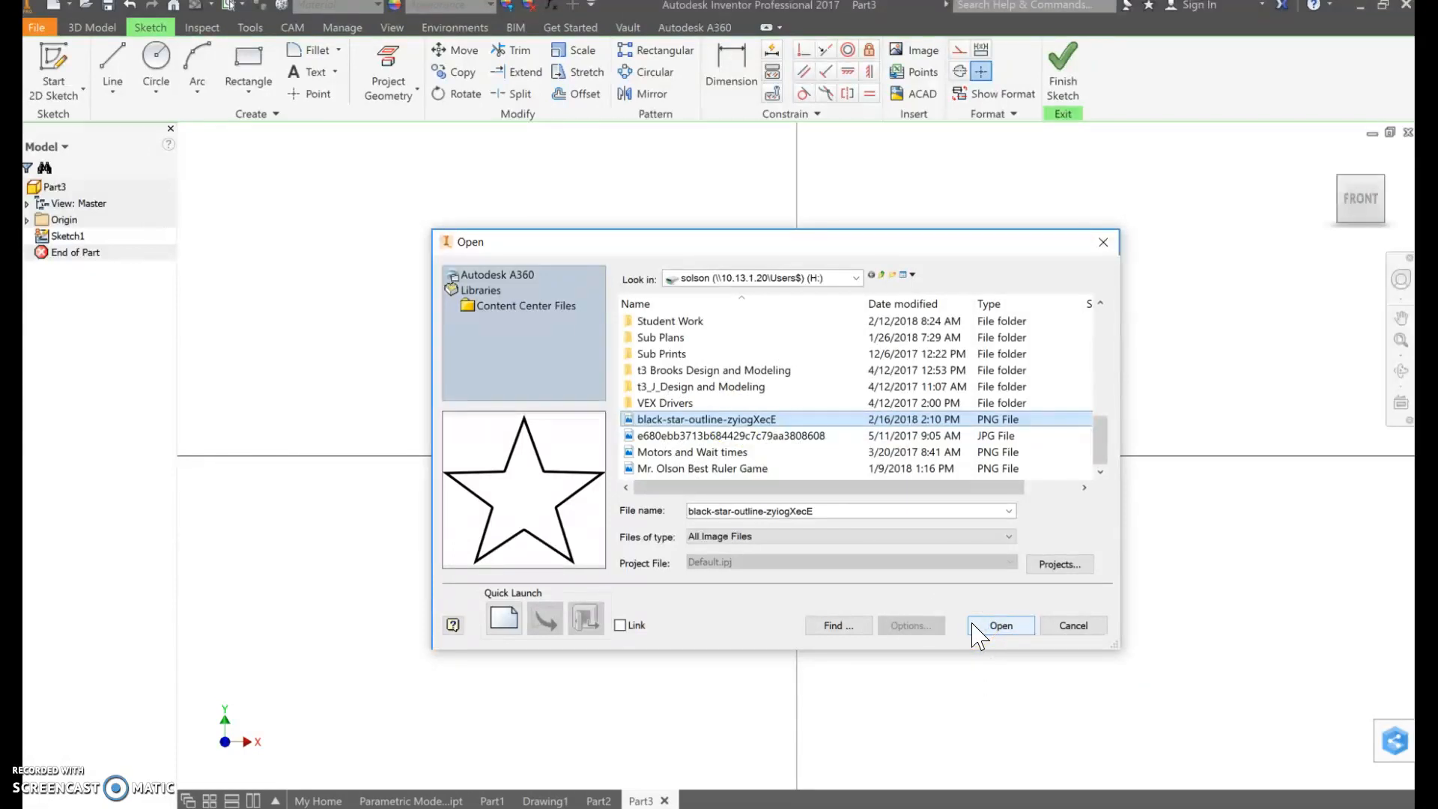
{"action": "left_click", "coordinate": [1003, 626]}
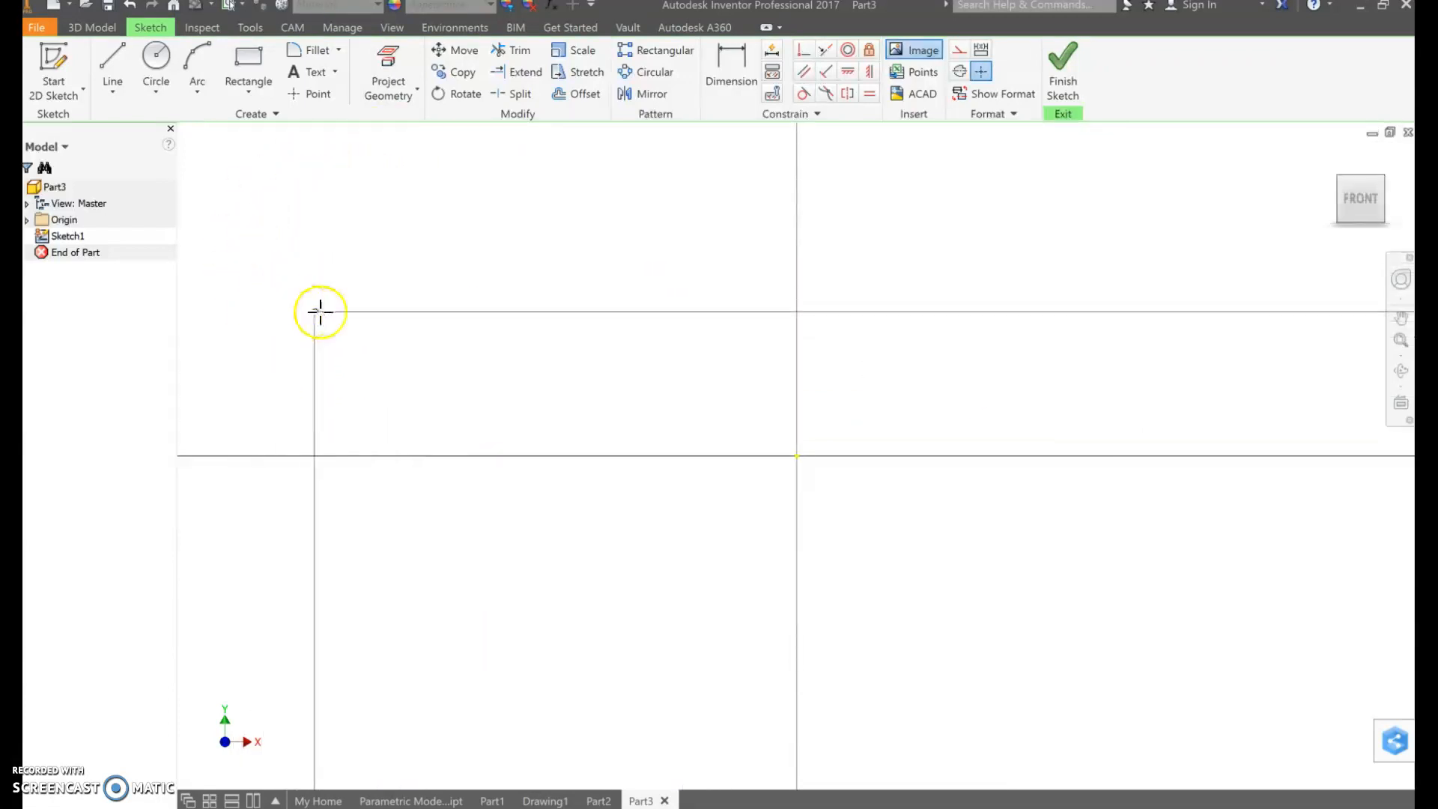
{"action": "left_click", "coordinate": [245, 162]}
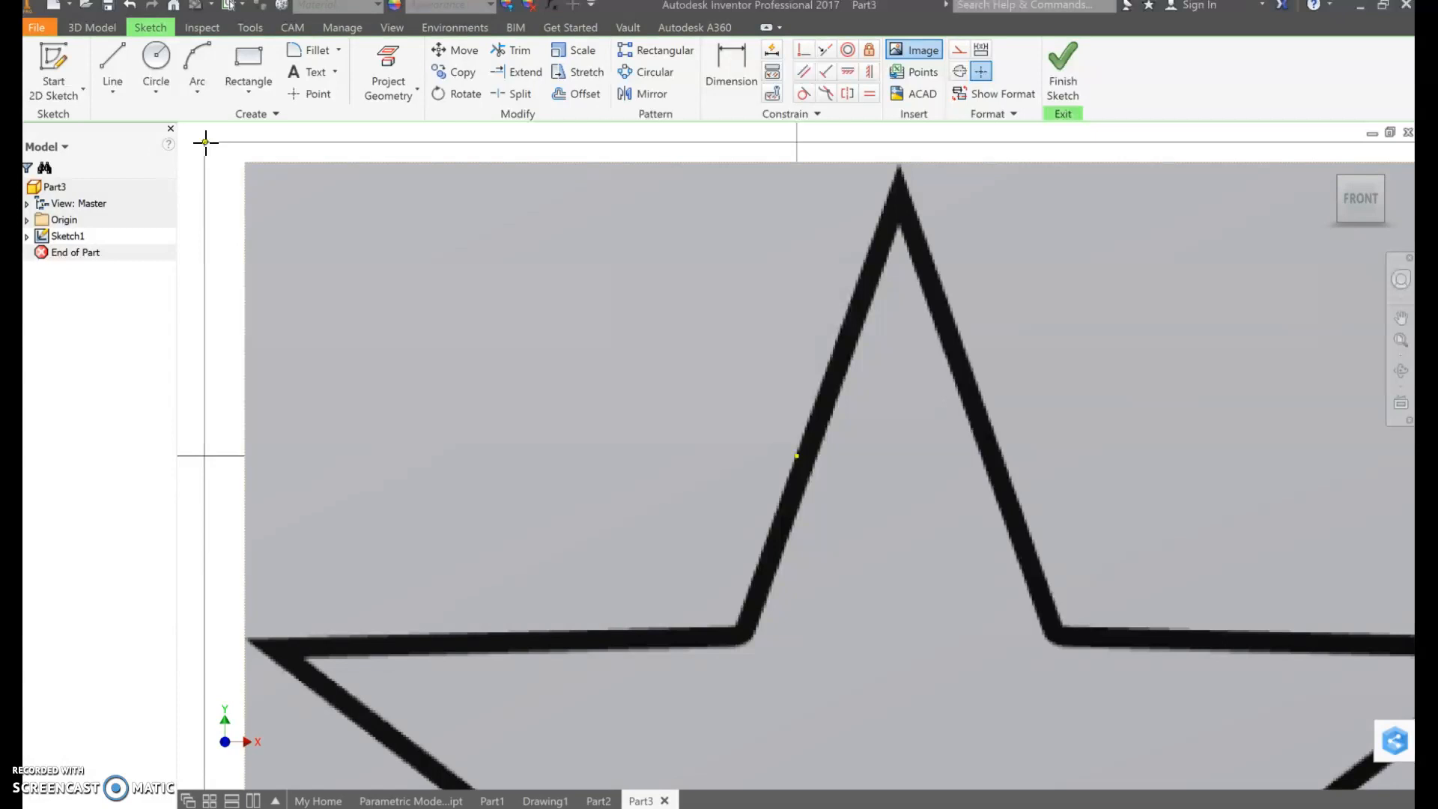
{"action": "key", "text": "Escape"}
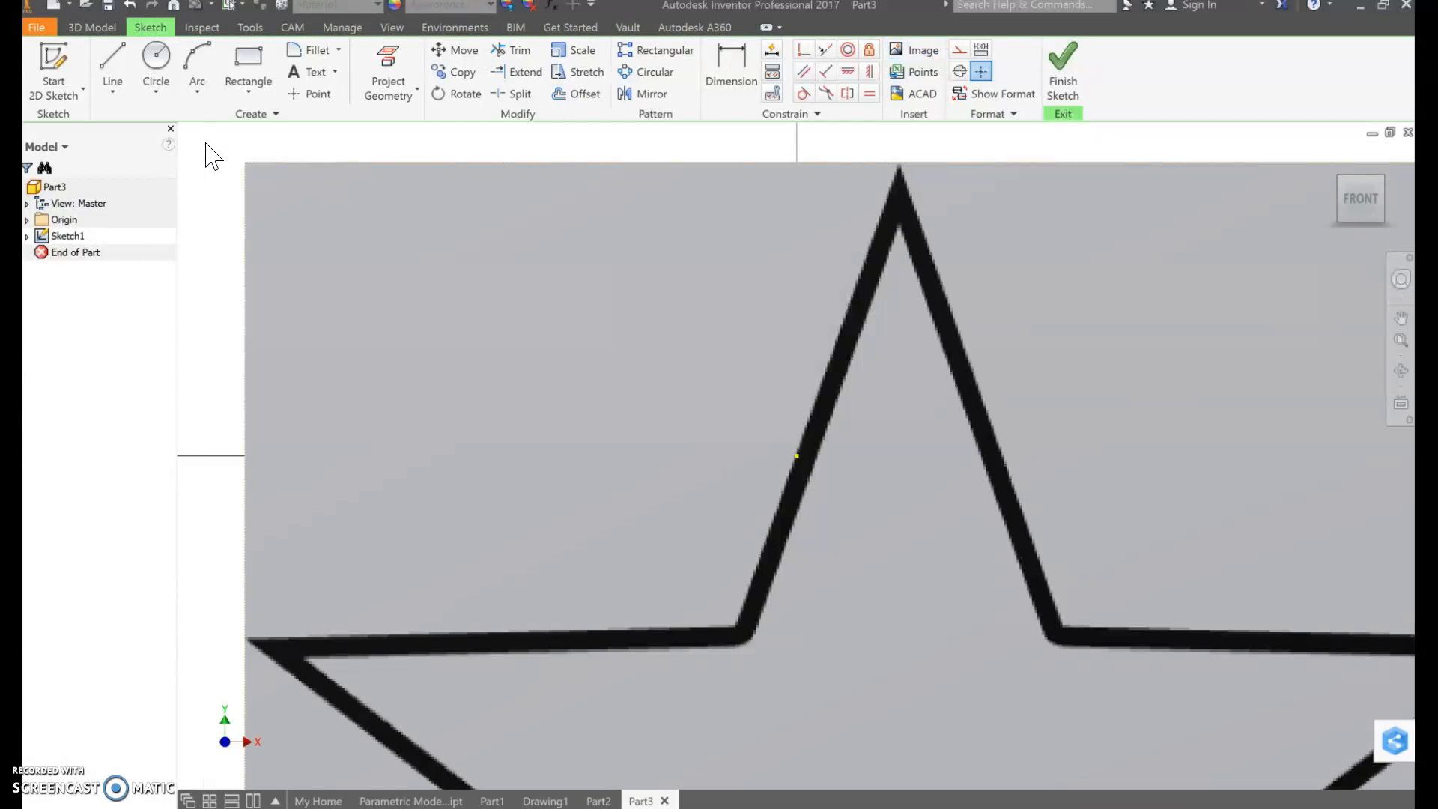
{"action": "left_click", "coordinate": [1361, 205]}
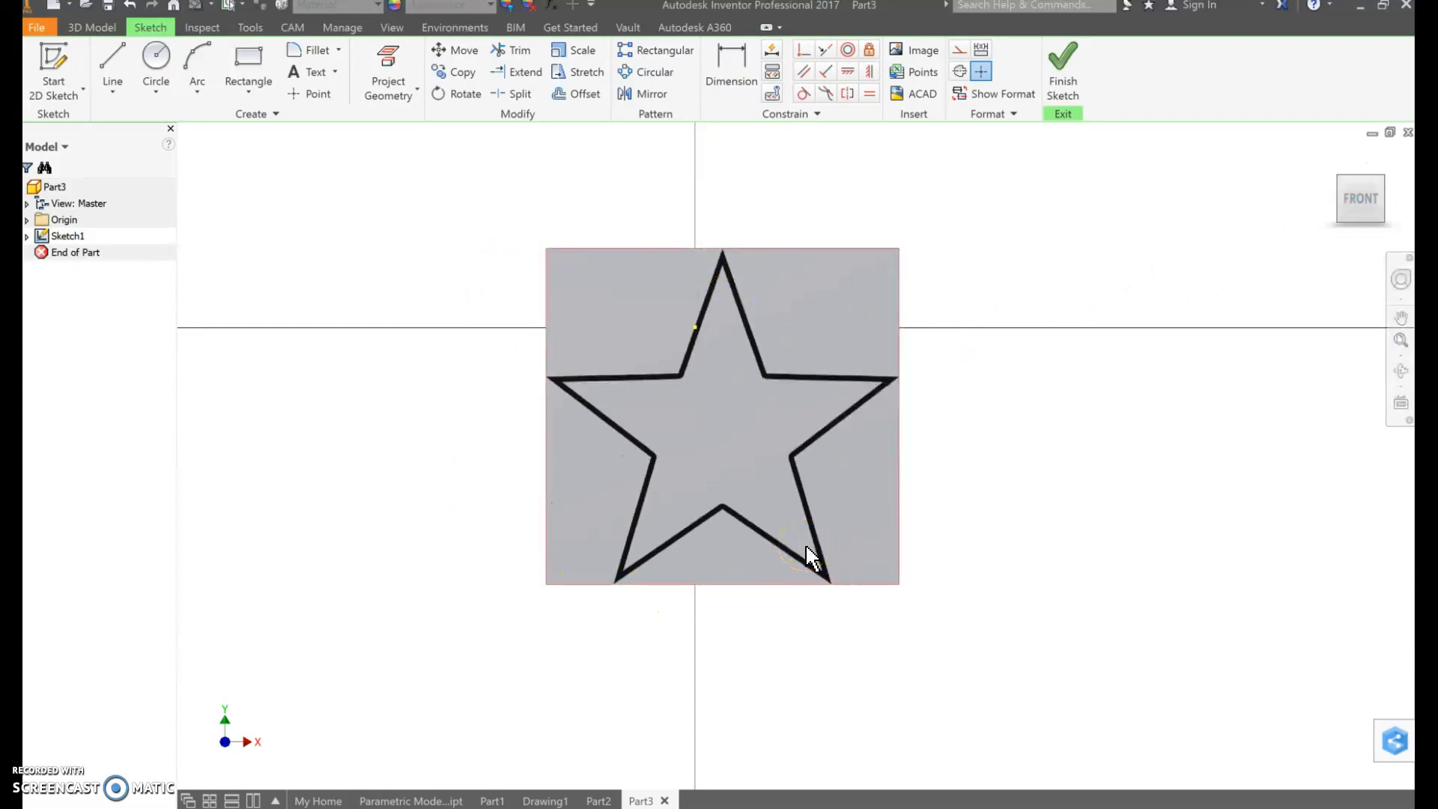
{"action": "left_click", "coordinate": [833, 575]}
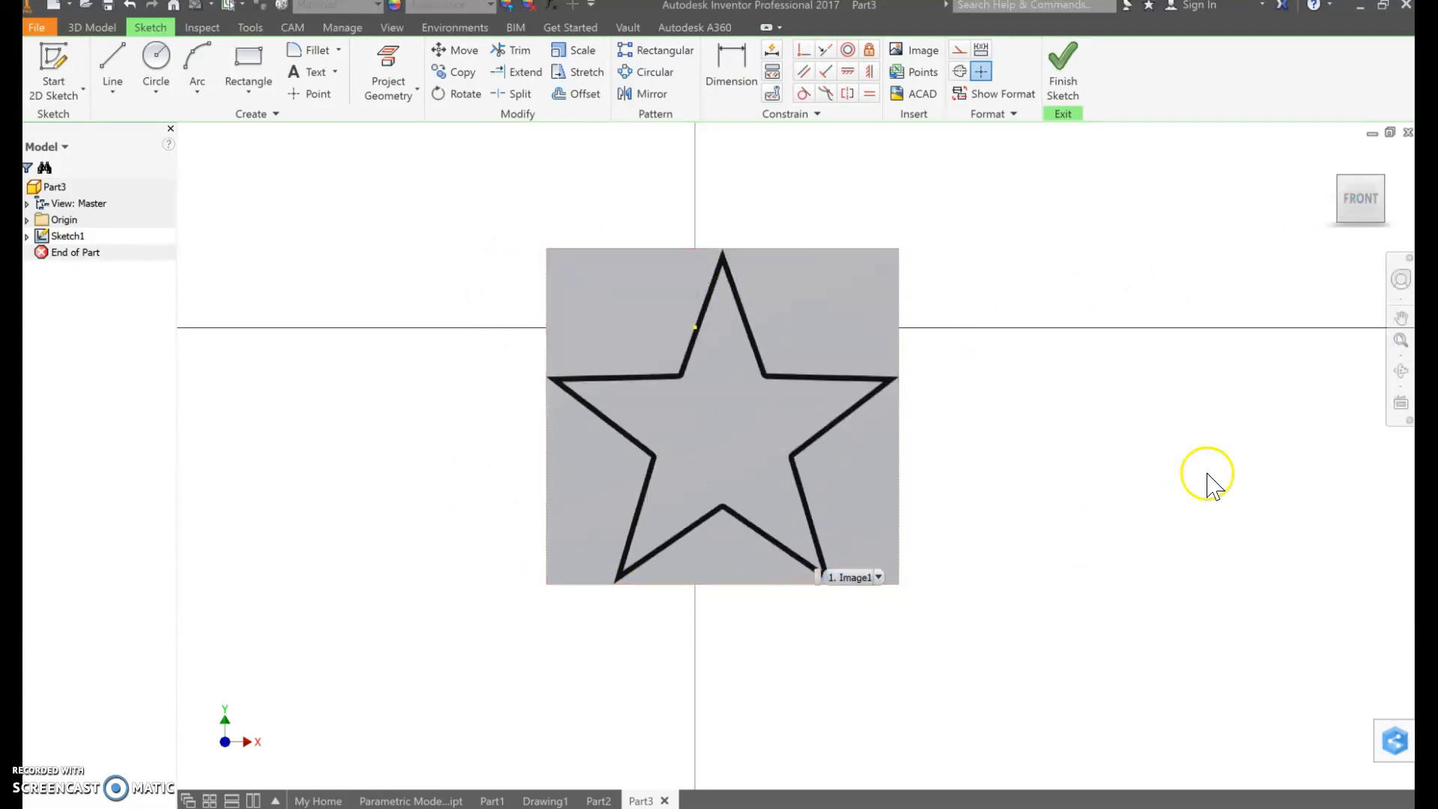
{"action": "left_click", "coordinate": [815, 351]}
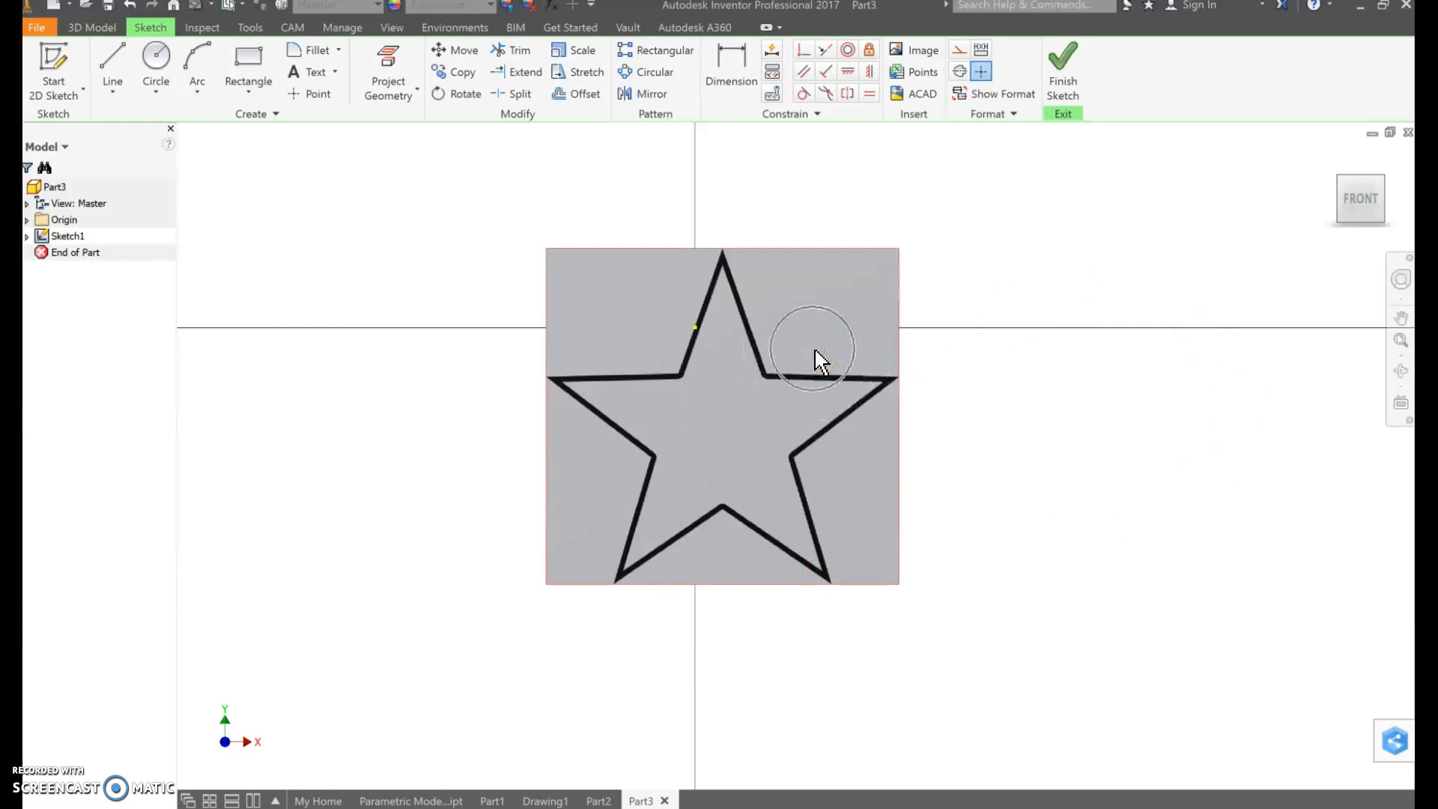
{"action": "left_click", "coordinate": [841, 379]}
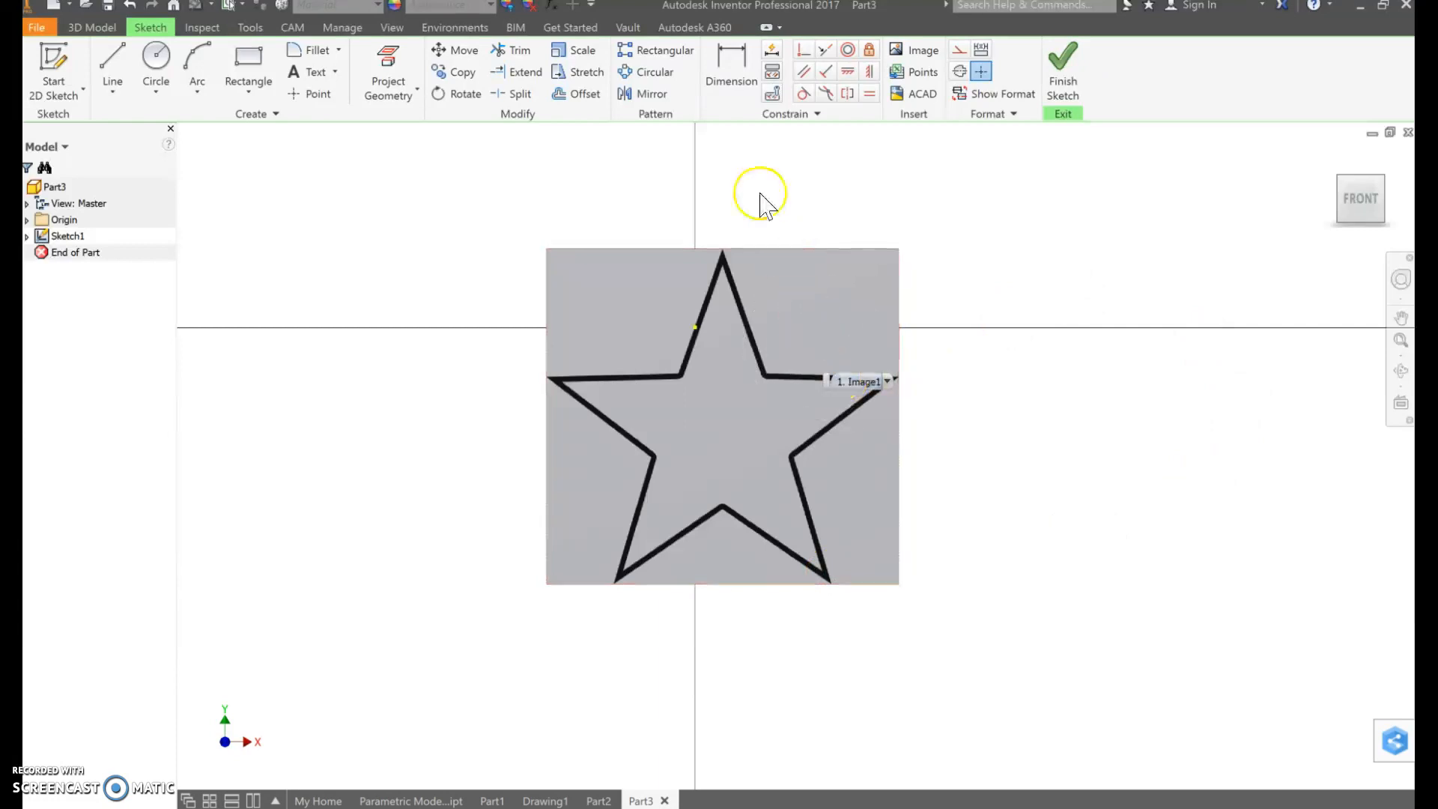
- Dimension the vertical edge of the star image and set its height to 5 in
{"action": "left_click", "coordinate": [734, 60]}
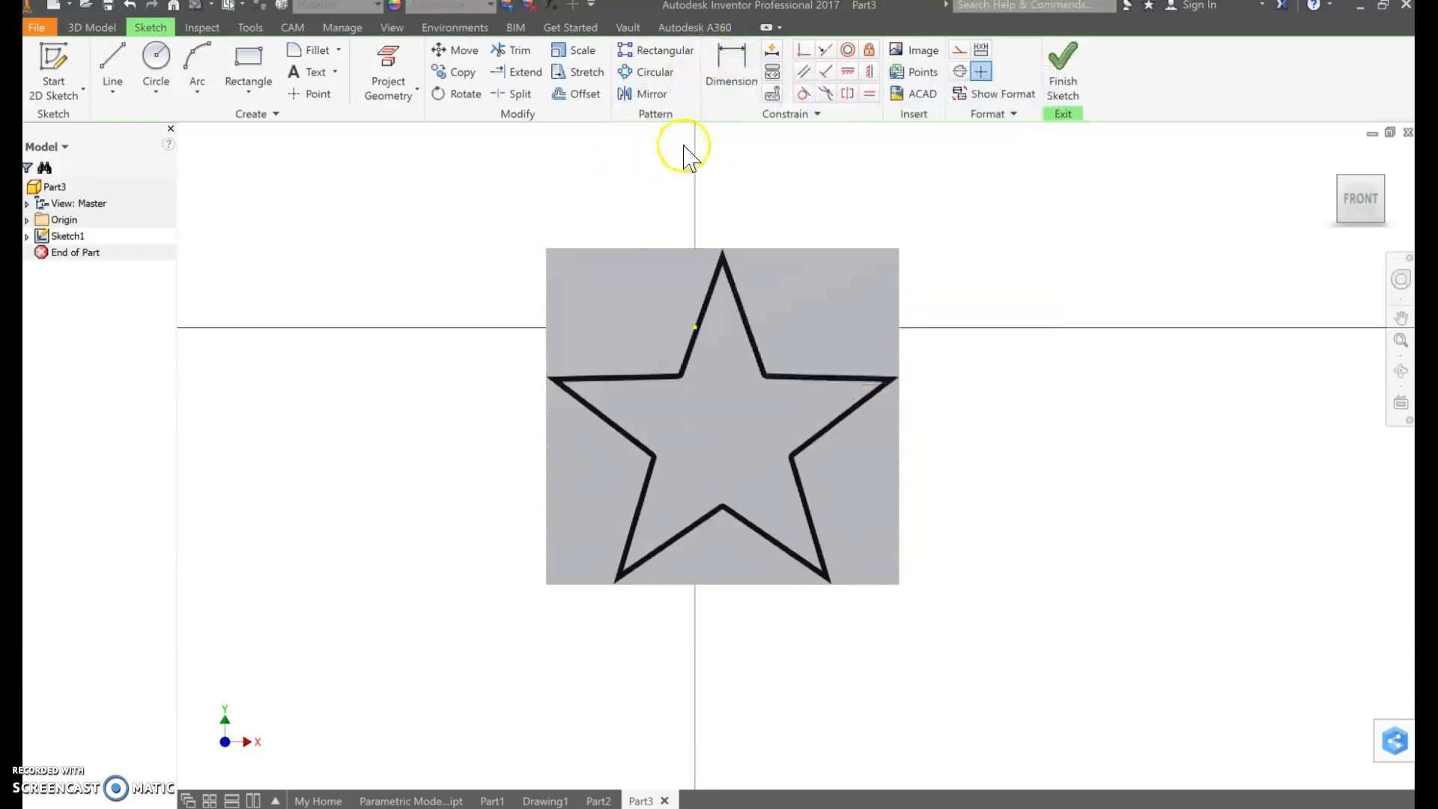
{"action": "left_click", "coordinate": [723, 79]}
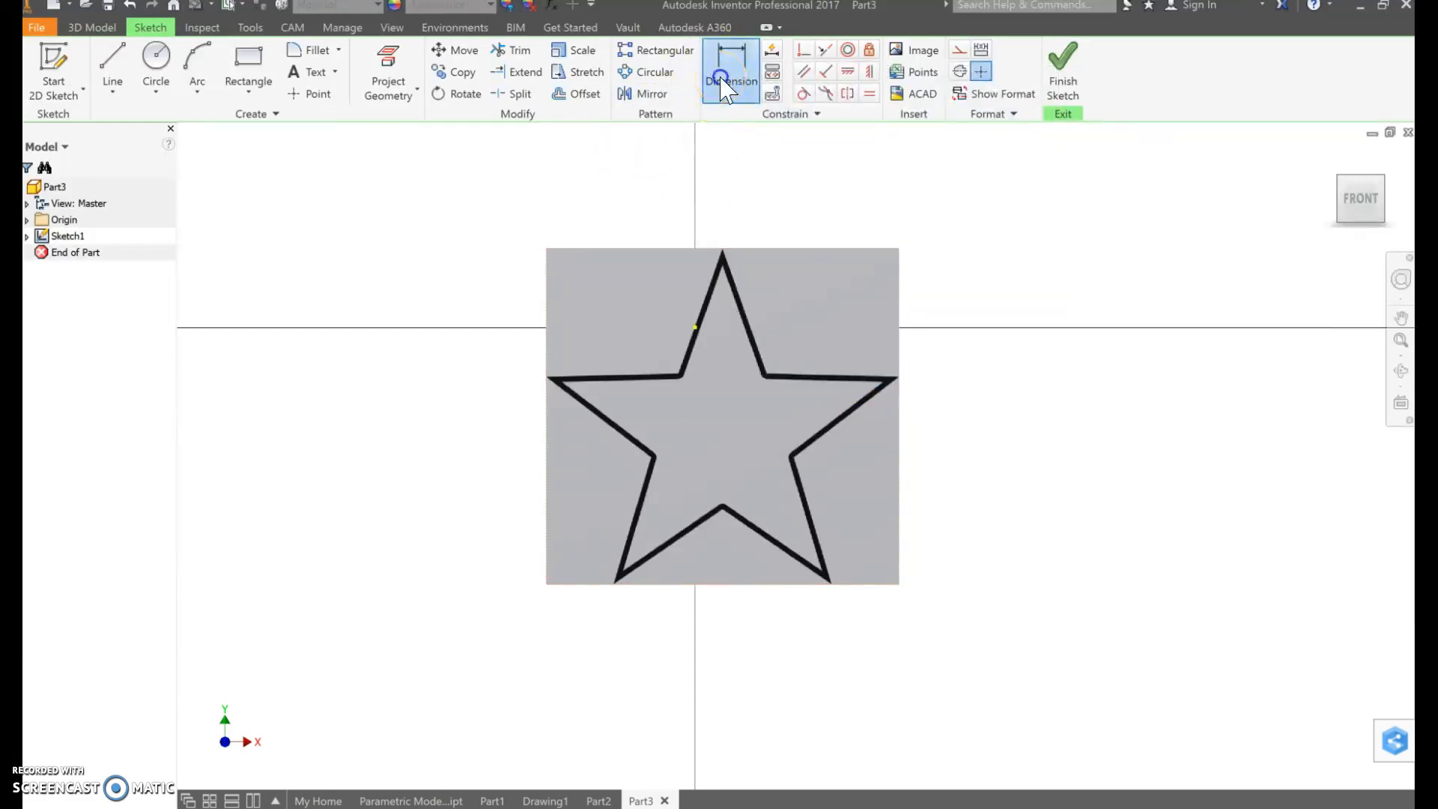
{"action": "left_click", "coordinate": [899, 275]}
{"action": "left_click", "coordinate": [986, 298]}
{"action": "key", "text": "ctrl"}
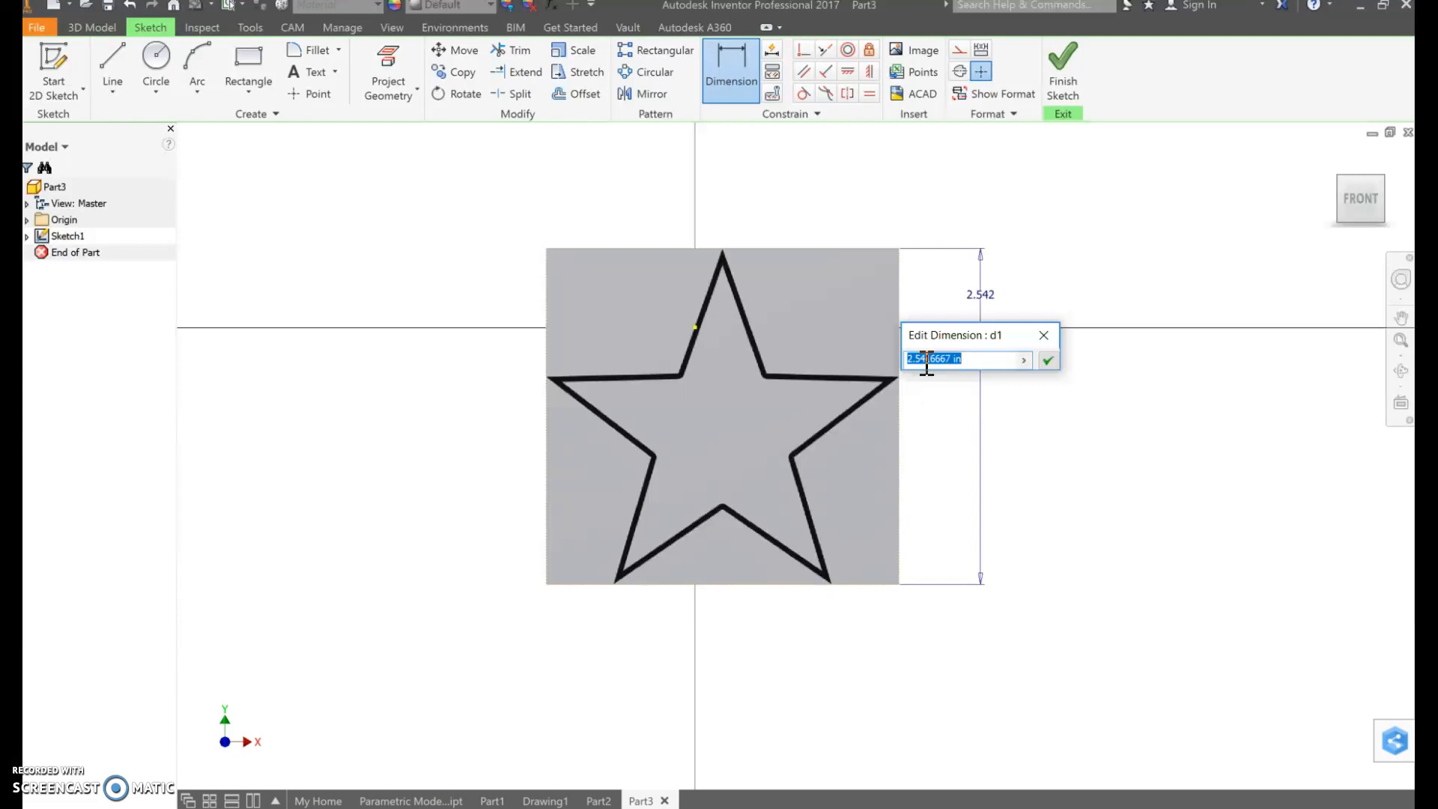
{"action": "key", "text": "Return"}
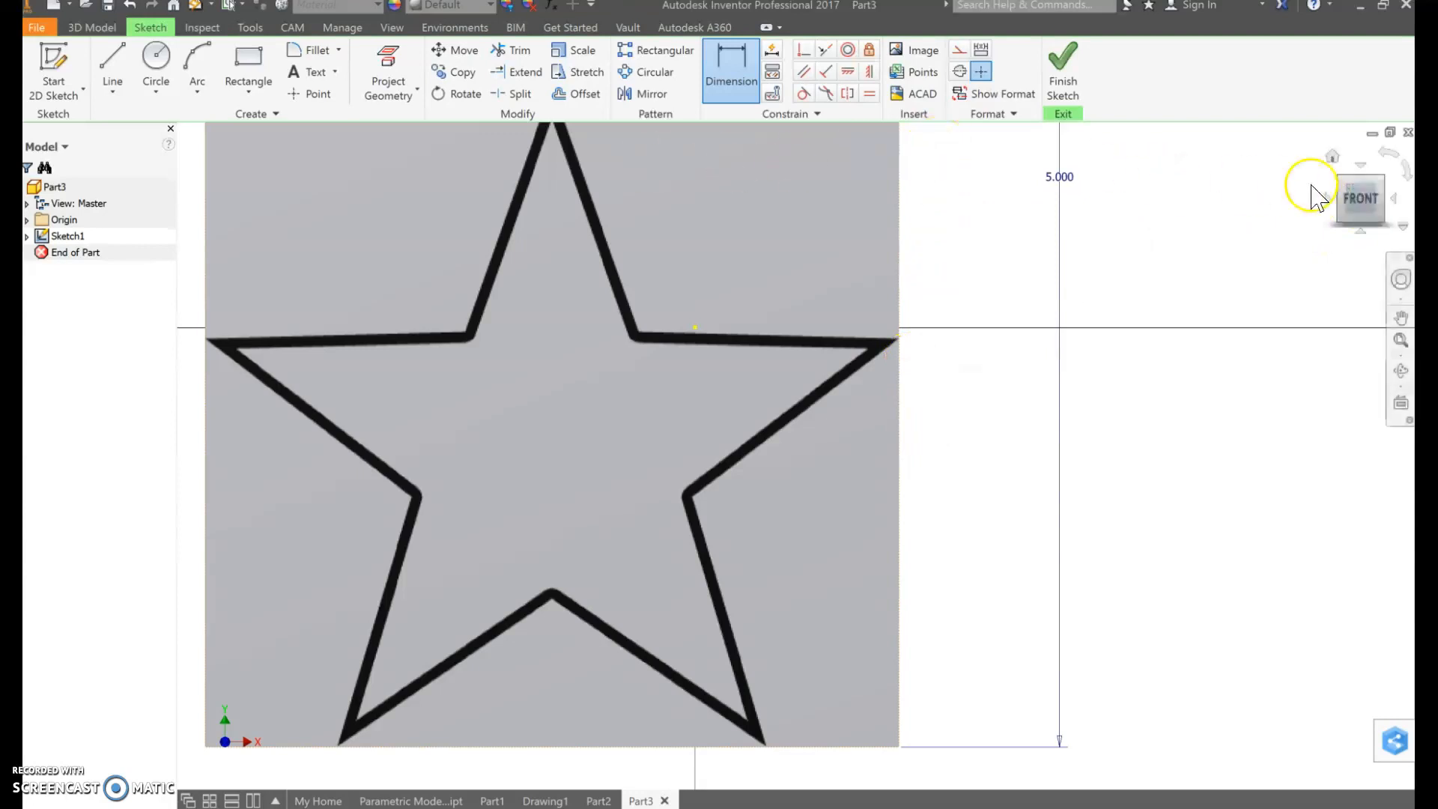
{"action": "left_click", "coordinate": [1368, 202]}
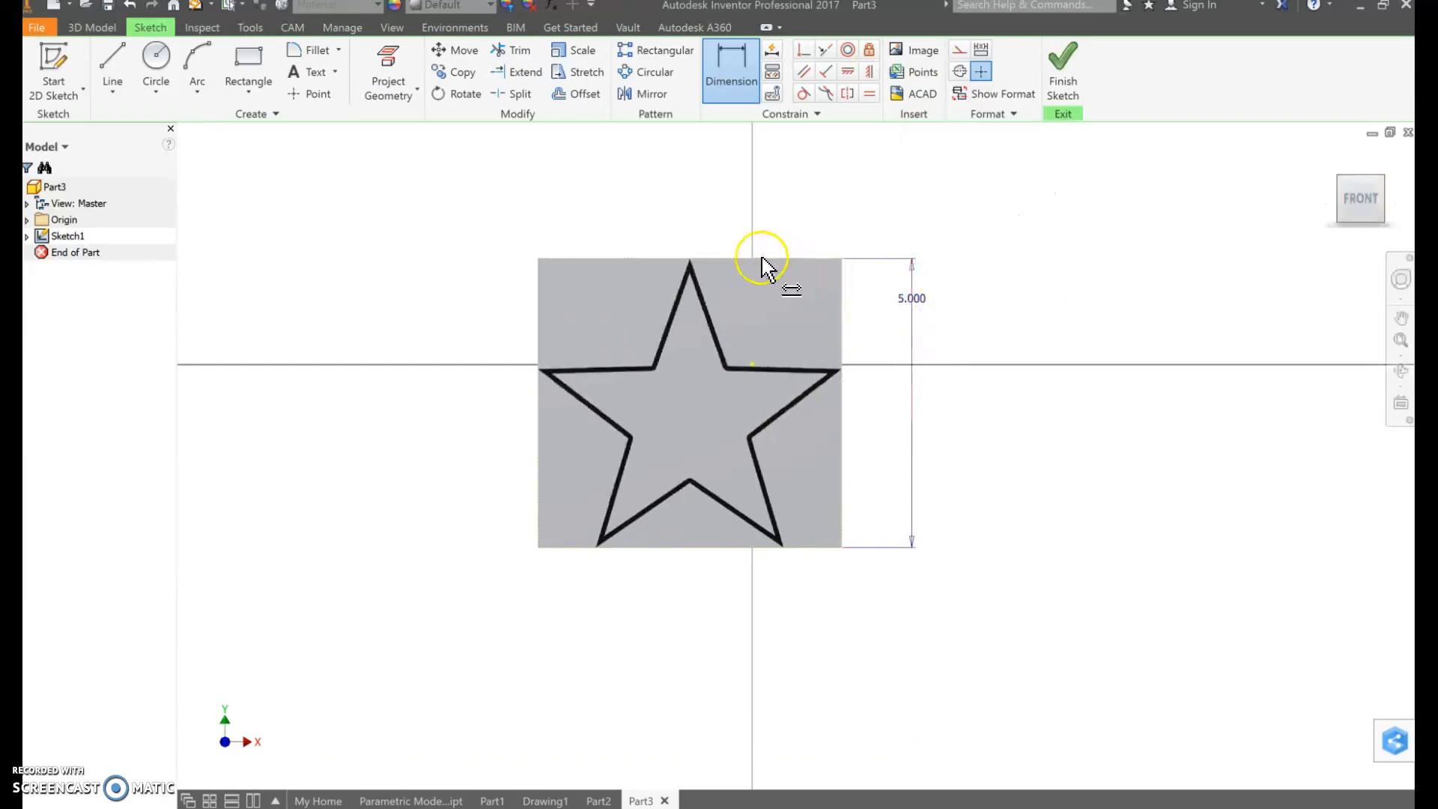
{"action": "left_click", "coordinate": [711, 259]}
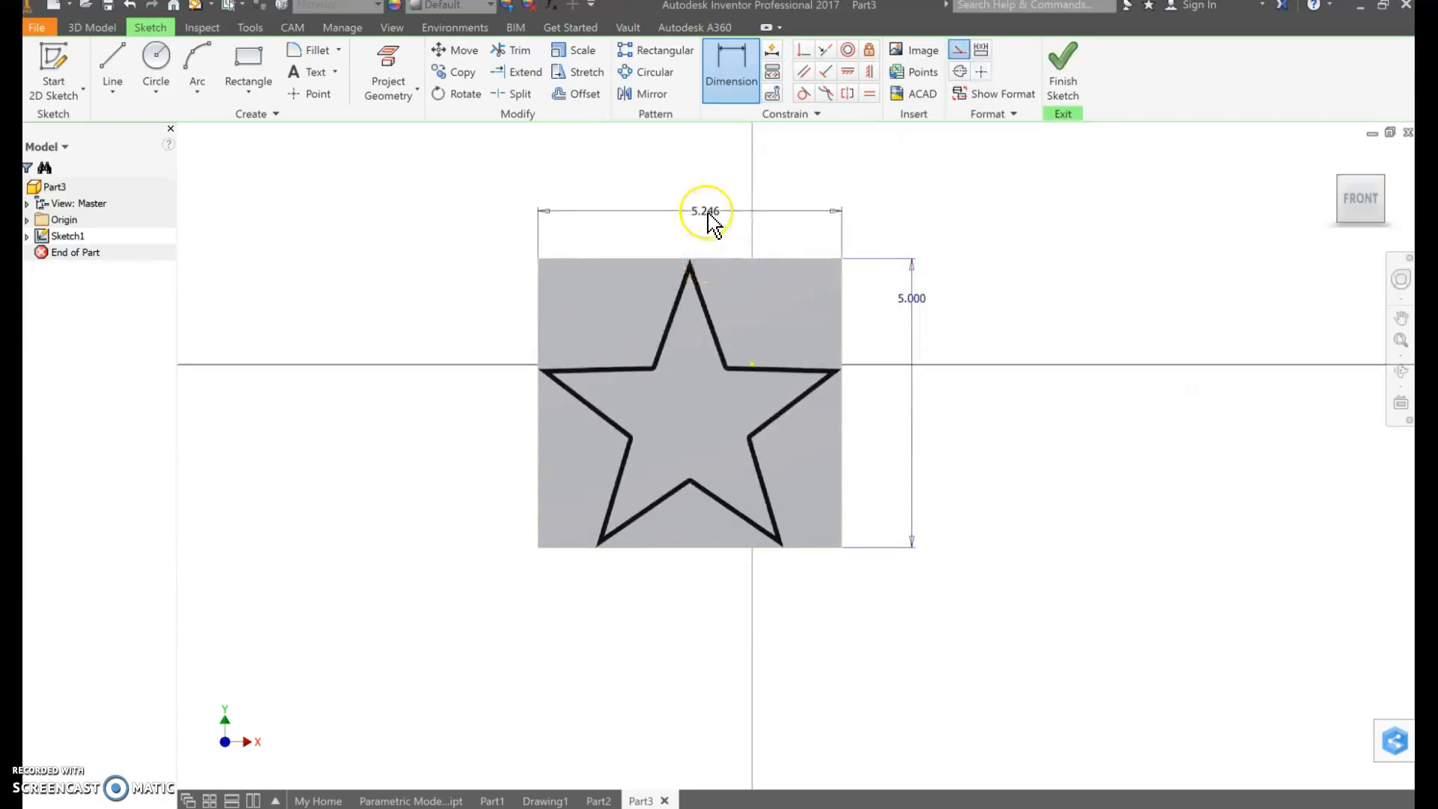
{"action": "key", "text": "Escape"}
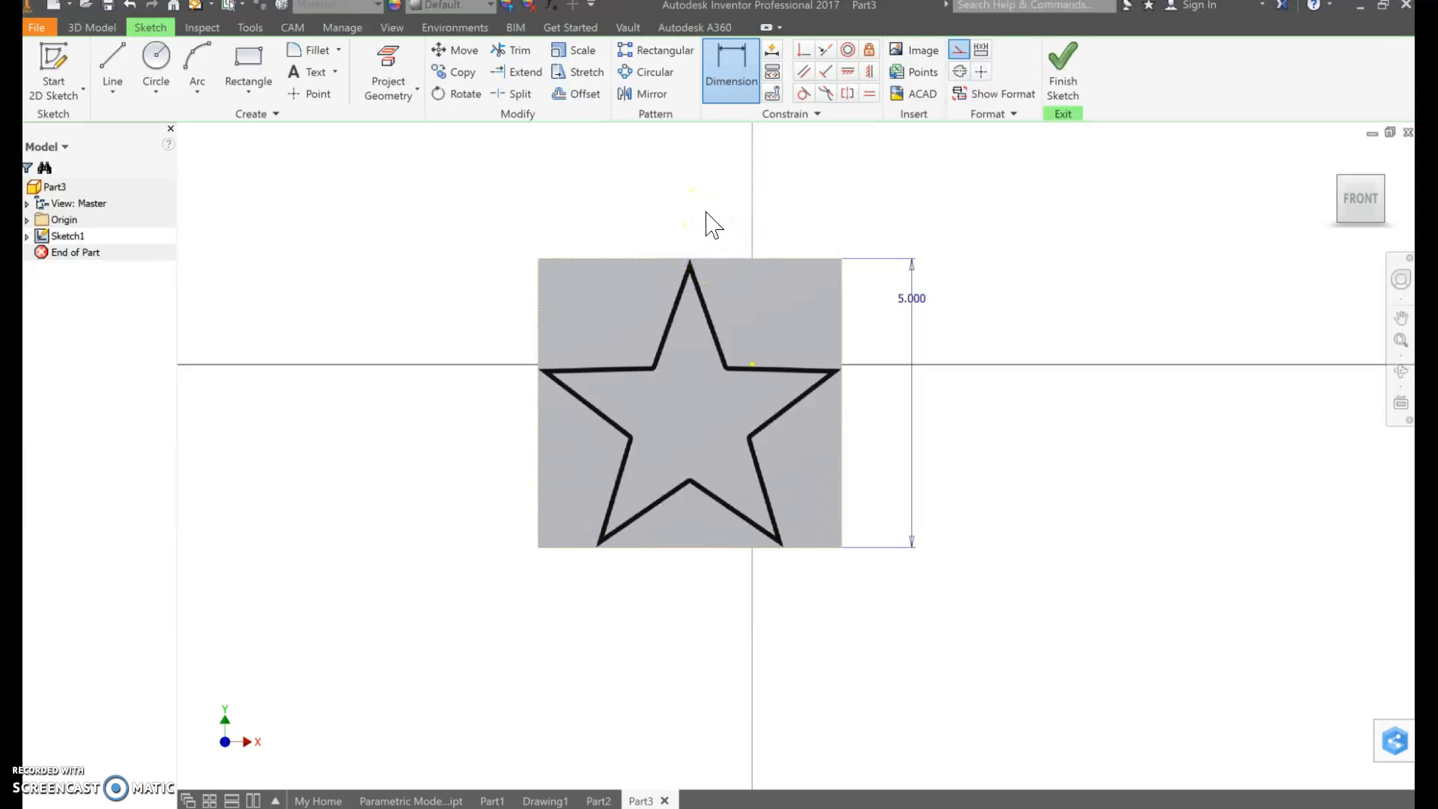
{"action": "key", "text": "Escape"}
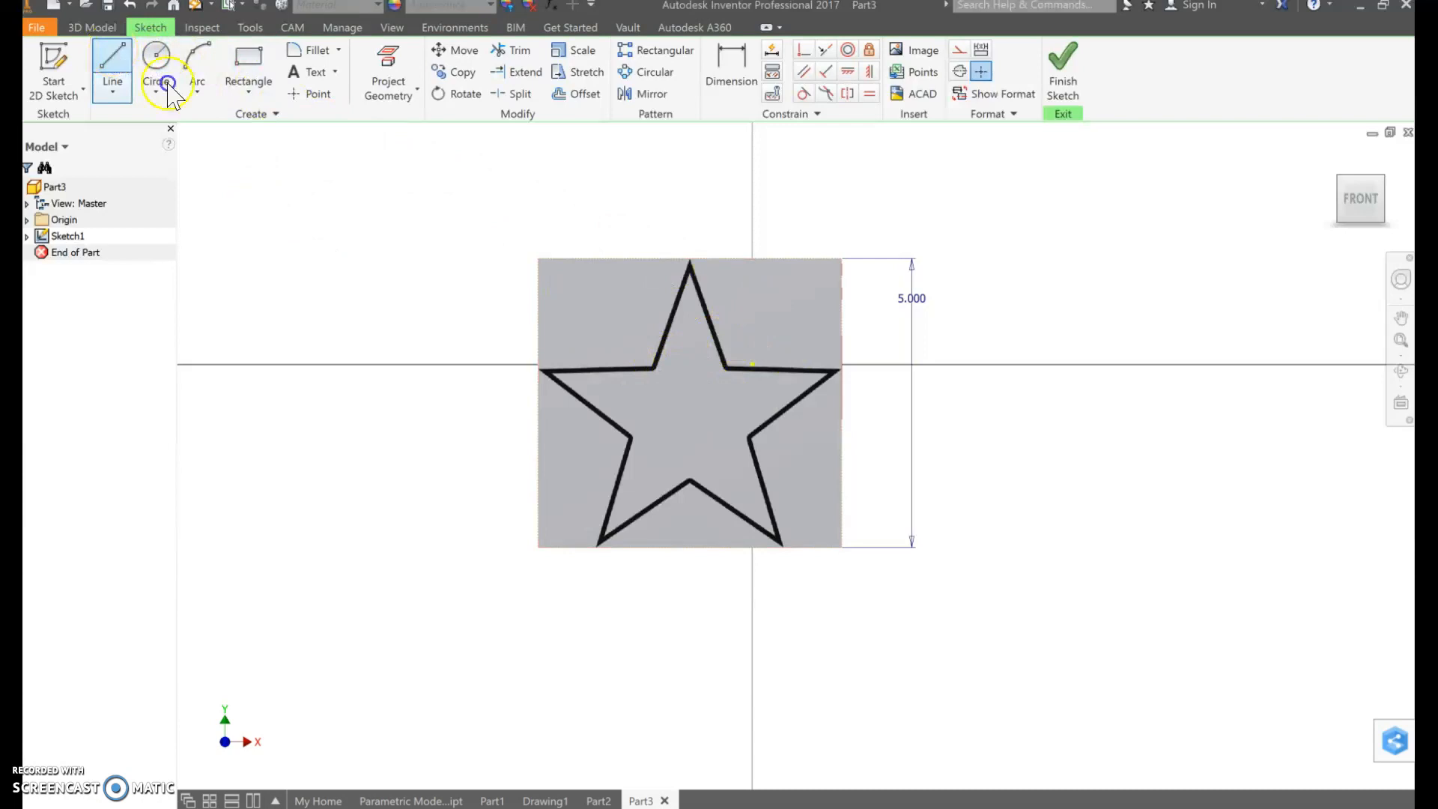
- Trace the star outline in the image with ten connected straight lines, closing the profile at the upper point
{"action": "left_click", "coordinate": [682, 279]}
{"action": "left_click", "coordinate": [654, 369]}
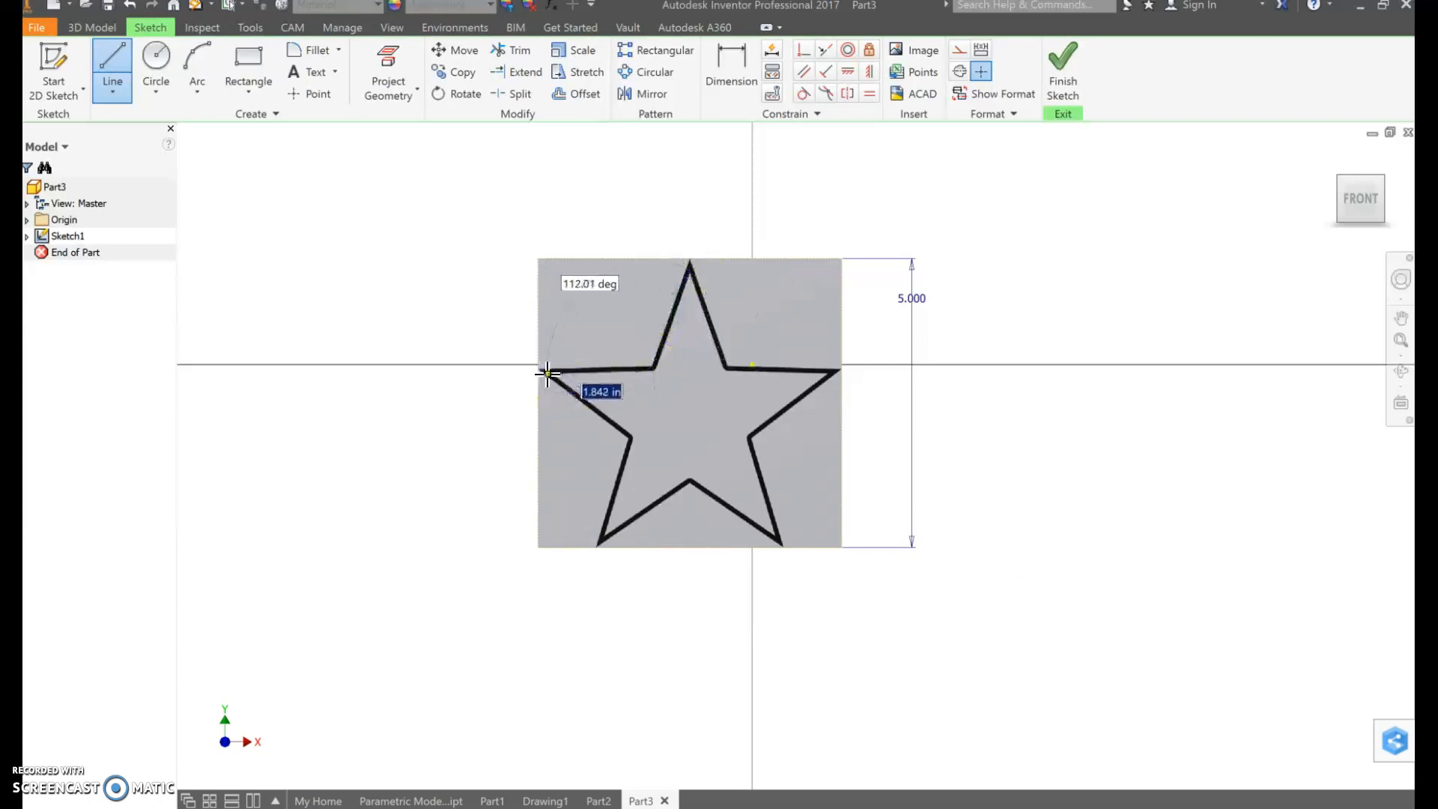
{"action": "left_click", "coordinate": [548, 373]}
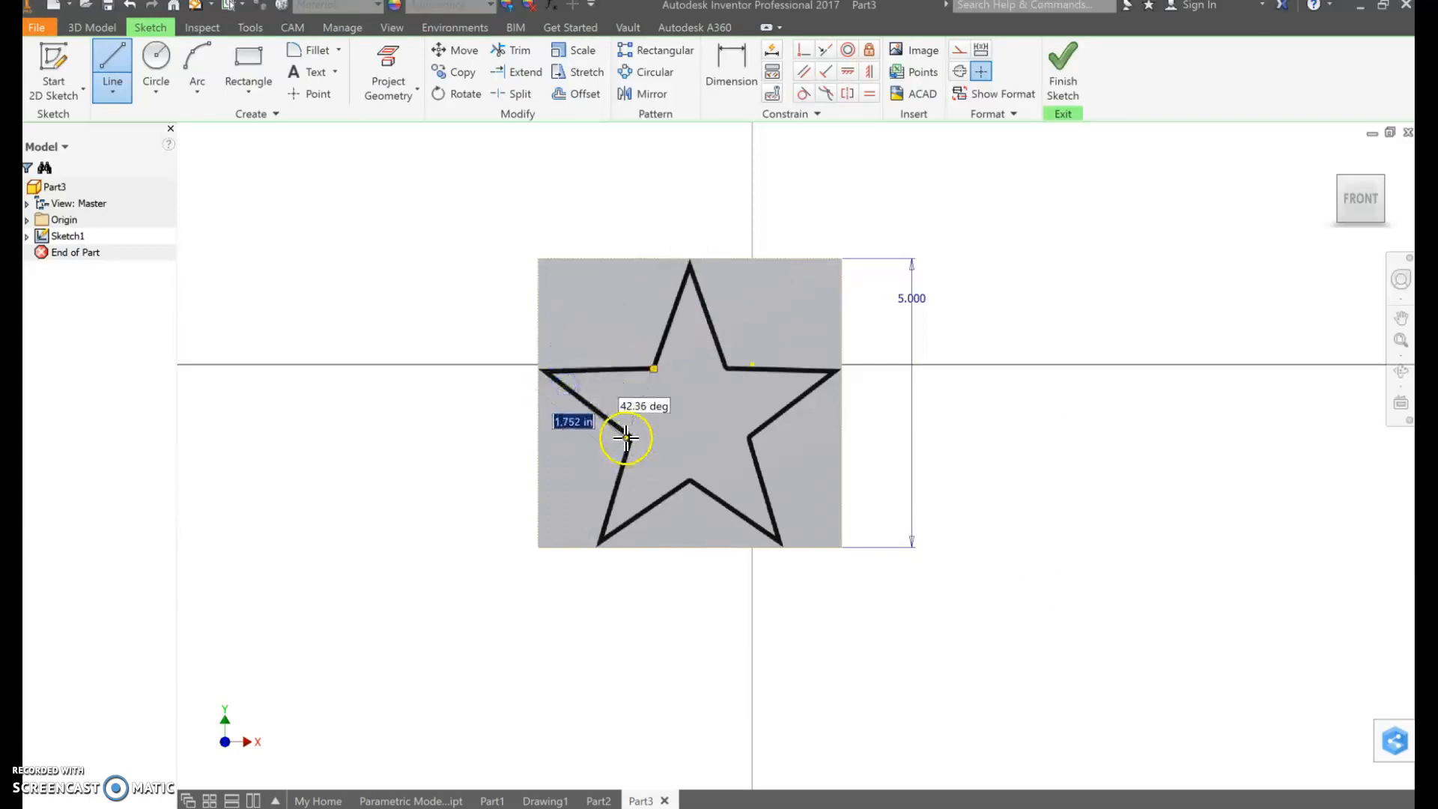
{"action": "left_click", "coordinate": [629, 438]}
{"action": "left_click", "coordinate": [600, 537]}
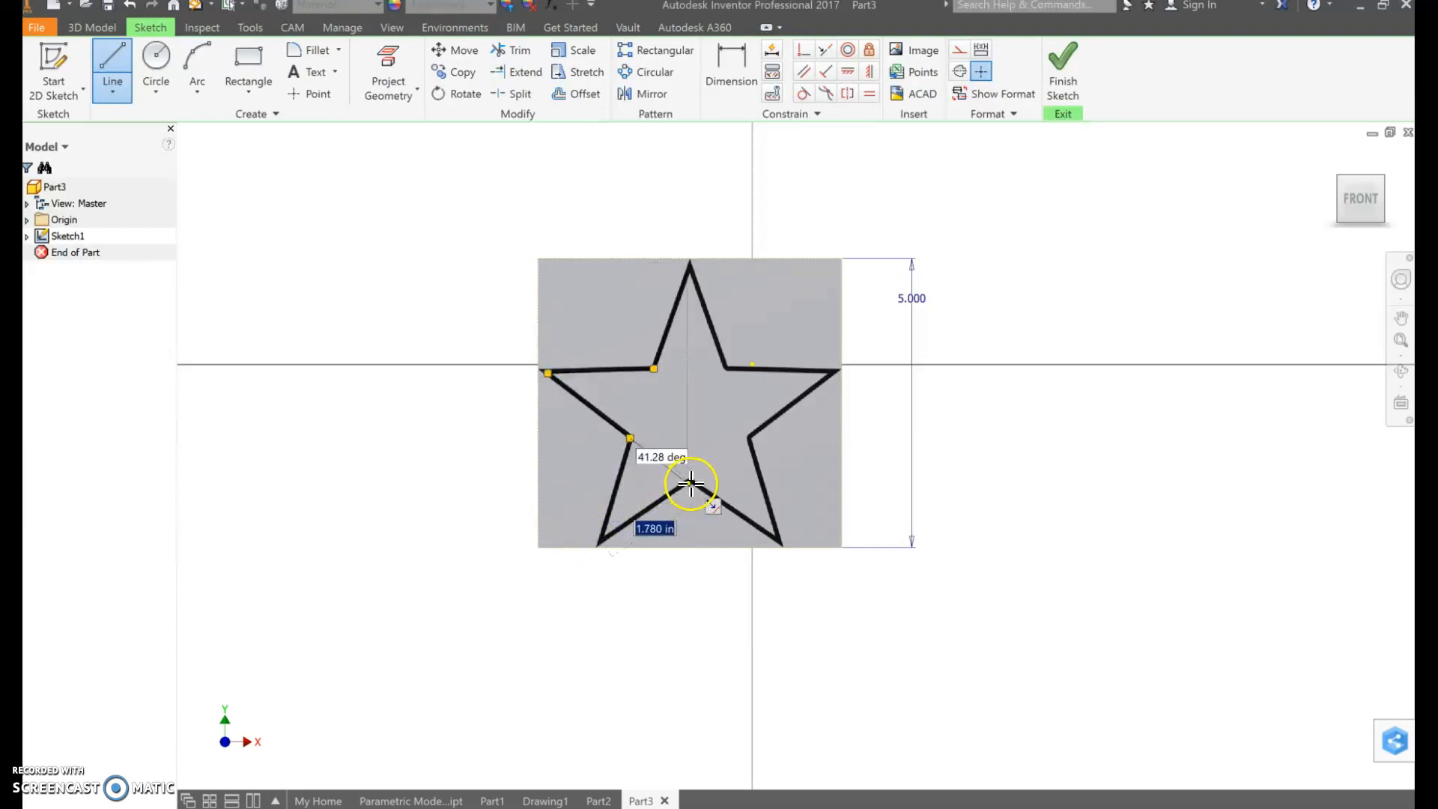
{"action": "left_click", "coordinate": [689, 483]}
{"action": "left_click", "coordinate": [777, 537]}
{"action": "left_click", "coordinate": [749, 439]}
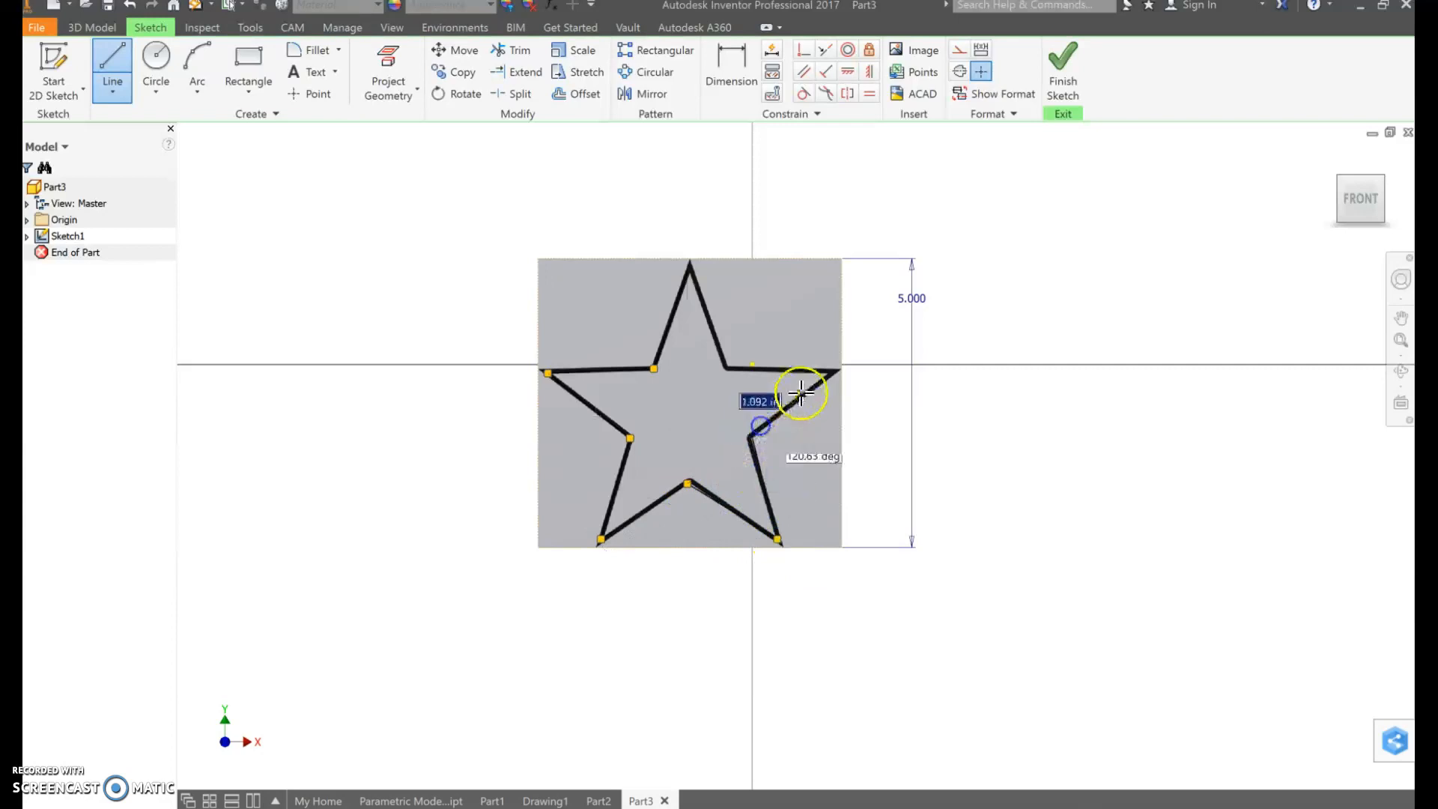
{"action": "left_click", "coordinate": [838, 370]}
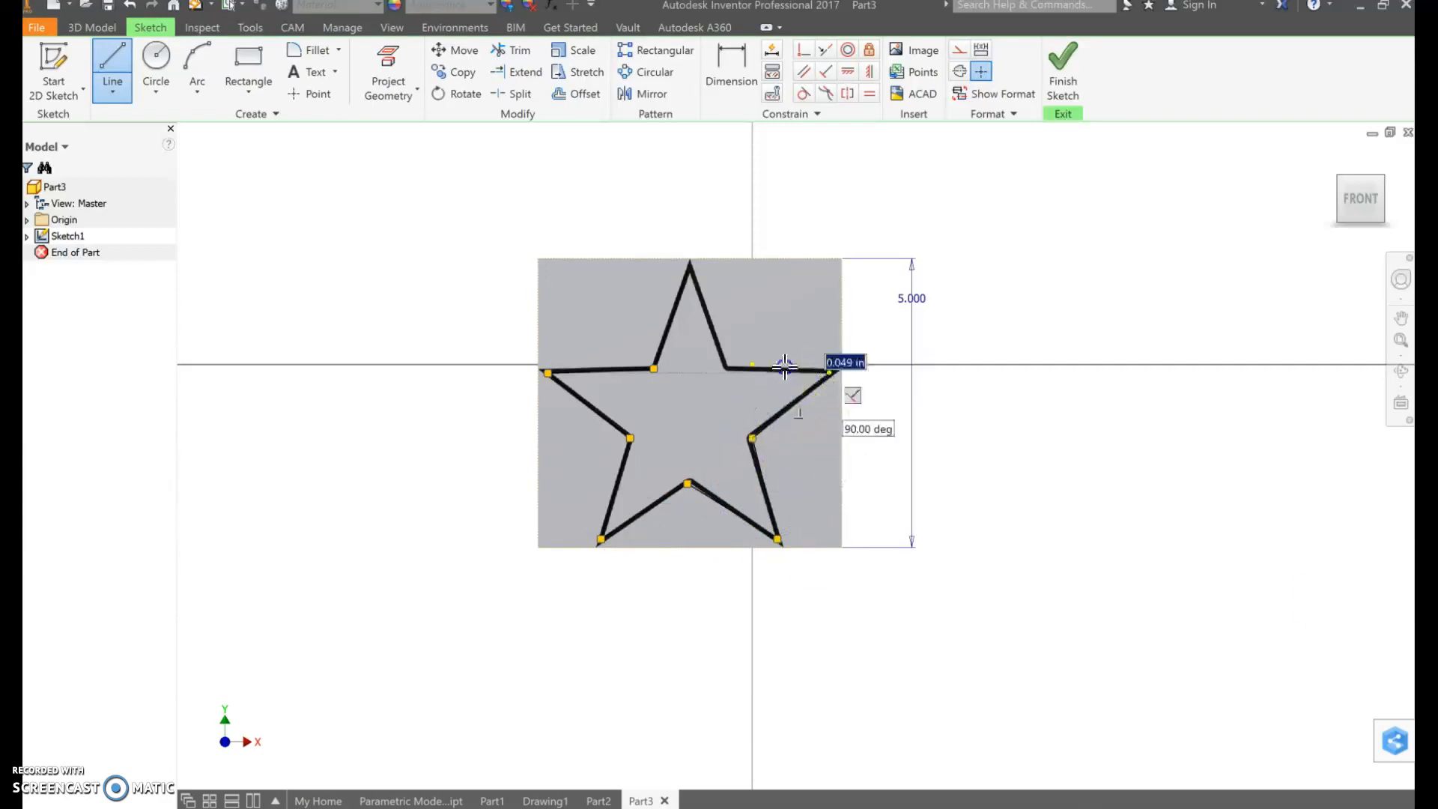
{"action": "left_click", "coordinate": [726, 367]}
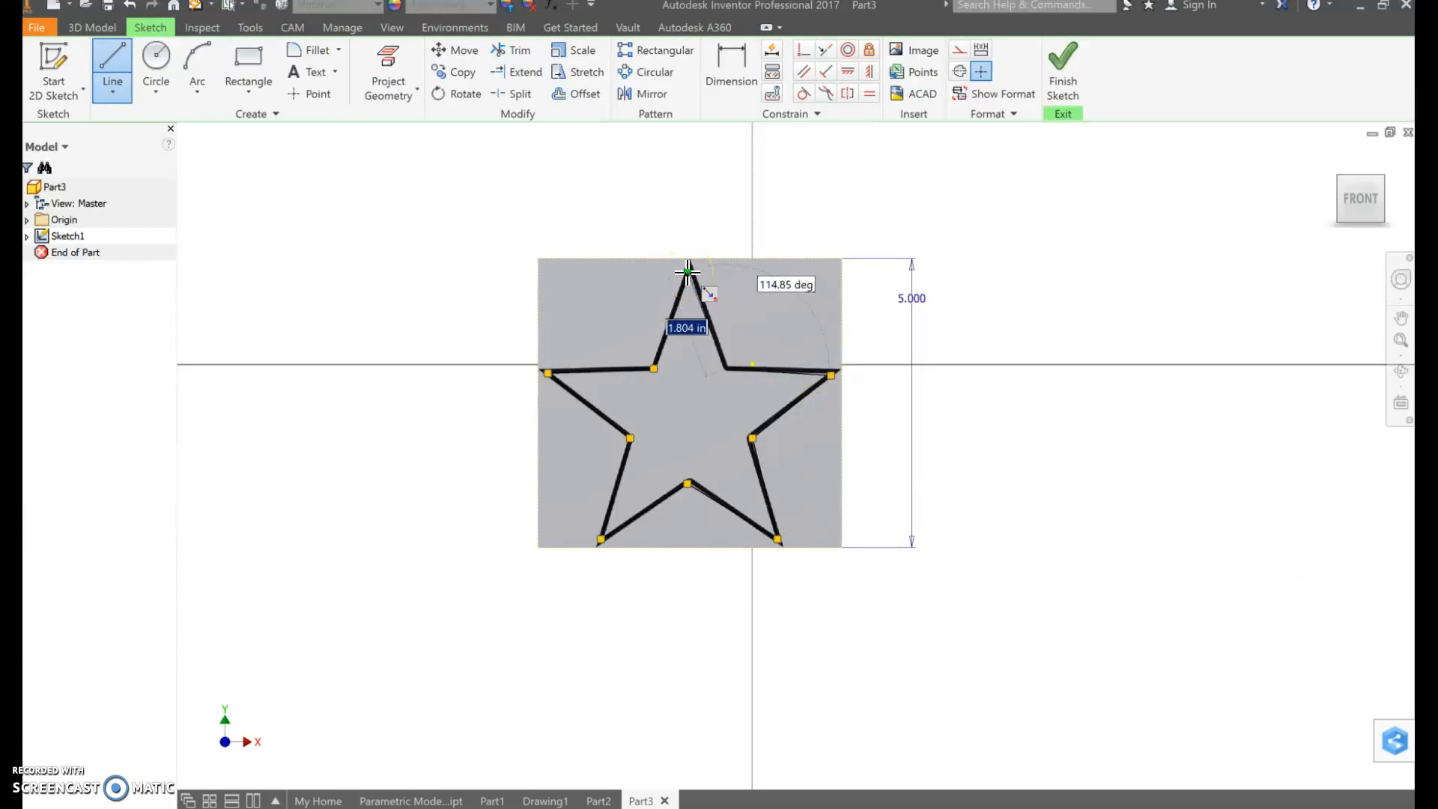
{"action": "left_click", "coordinate": [688, 271]}
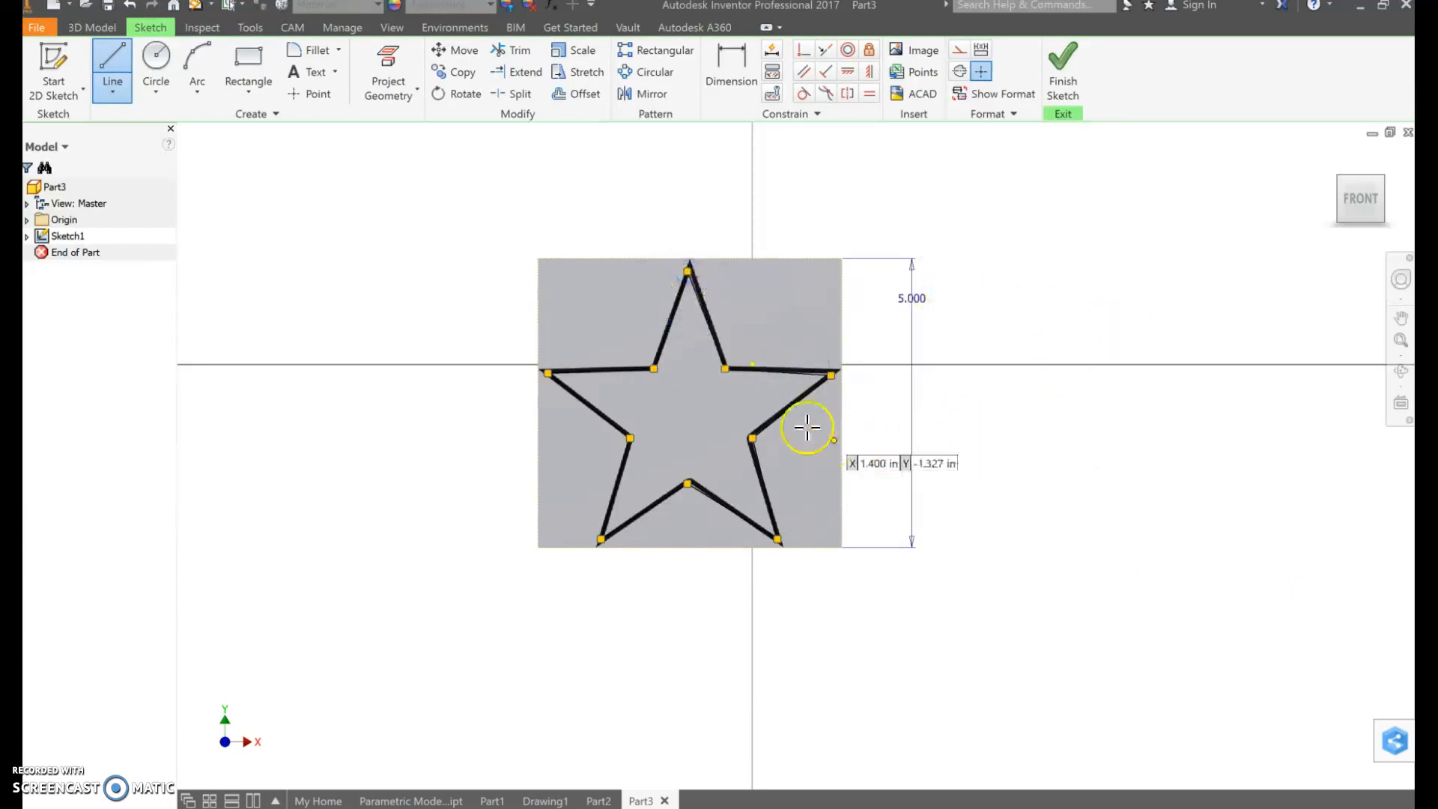
- Finish the sketch and extrude the traced star profile by 1 in as a solid
{"action": "left_click", "coordinate": [1063, 83]}
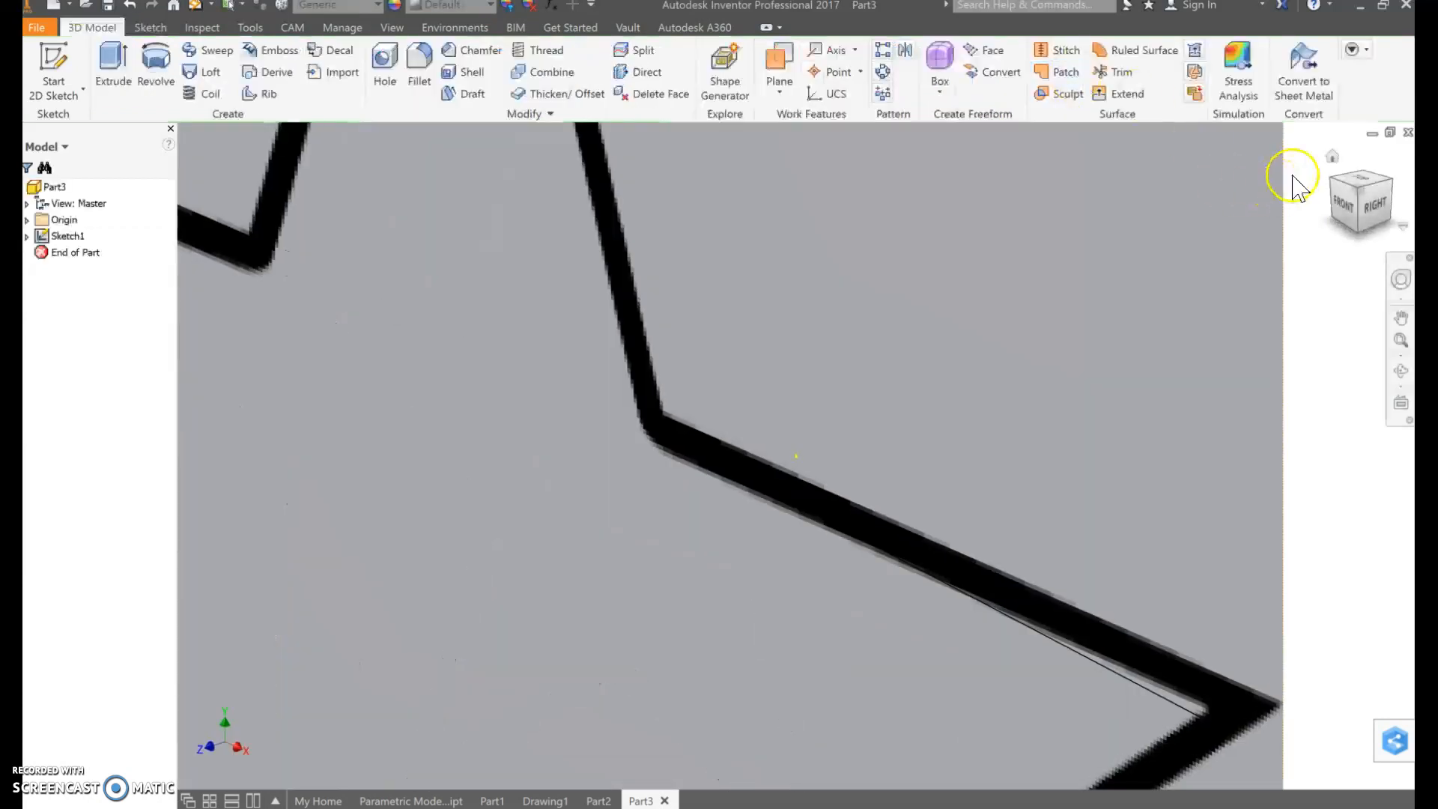
{"action": "left_click", "coordinate": [1332, 158]}
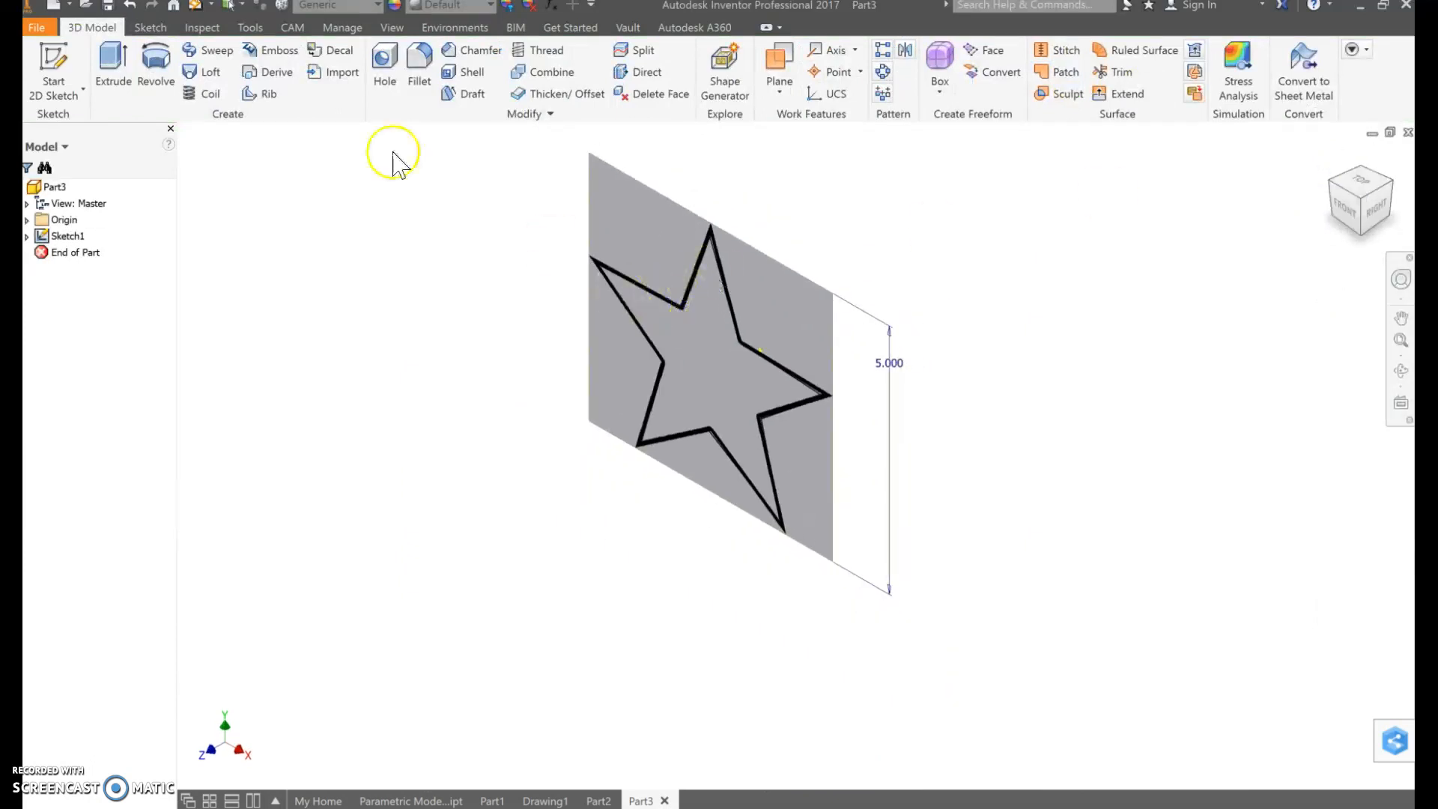
{"action": "left_click", "coordinate": [113, 64]}
{"action": "left_click", "coordinate": [742, 378]}
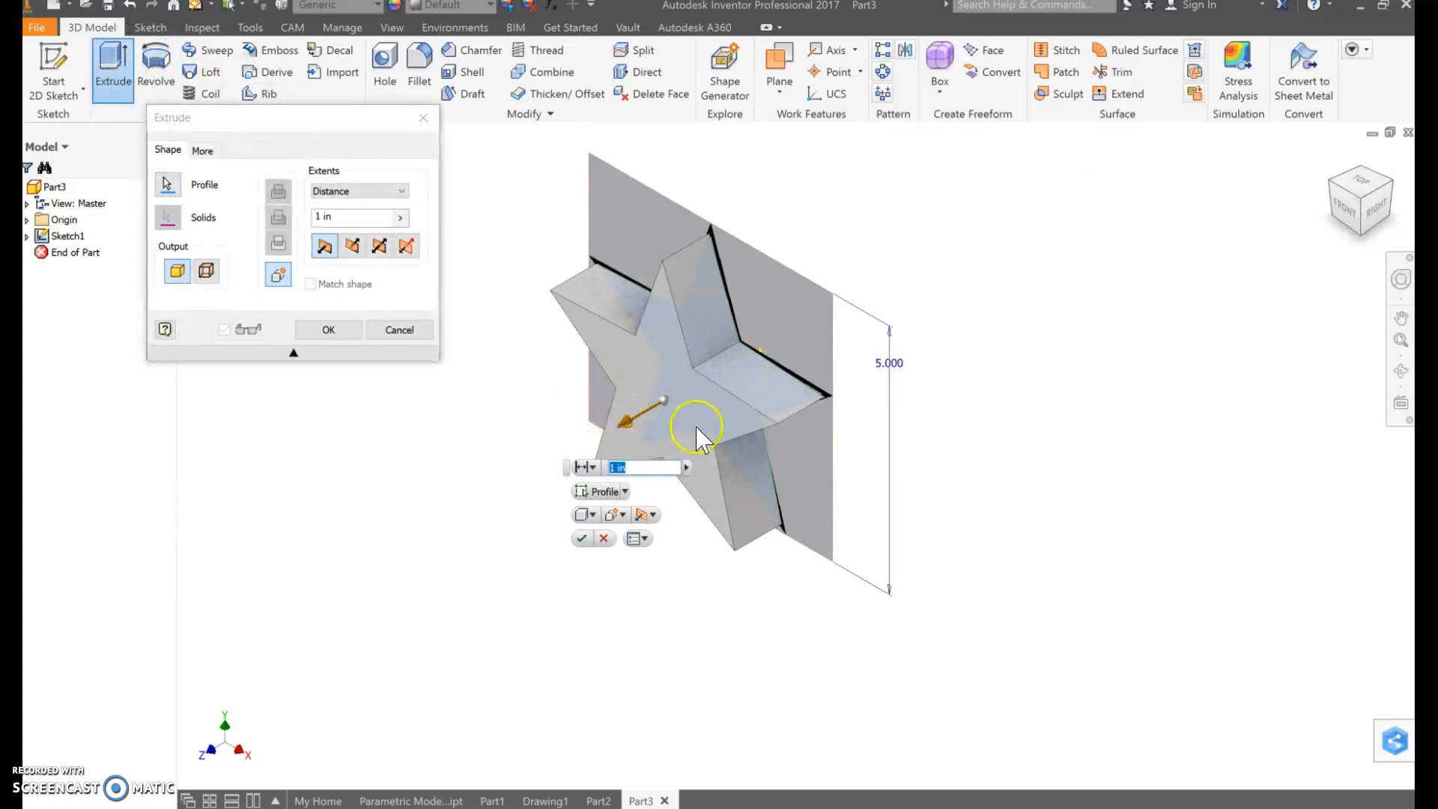
{"action": "left_click", "coordinate": [320, 216]}
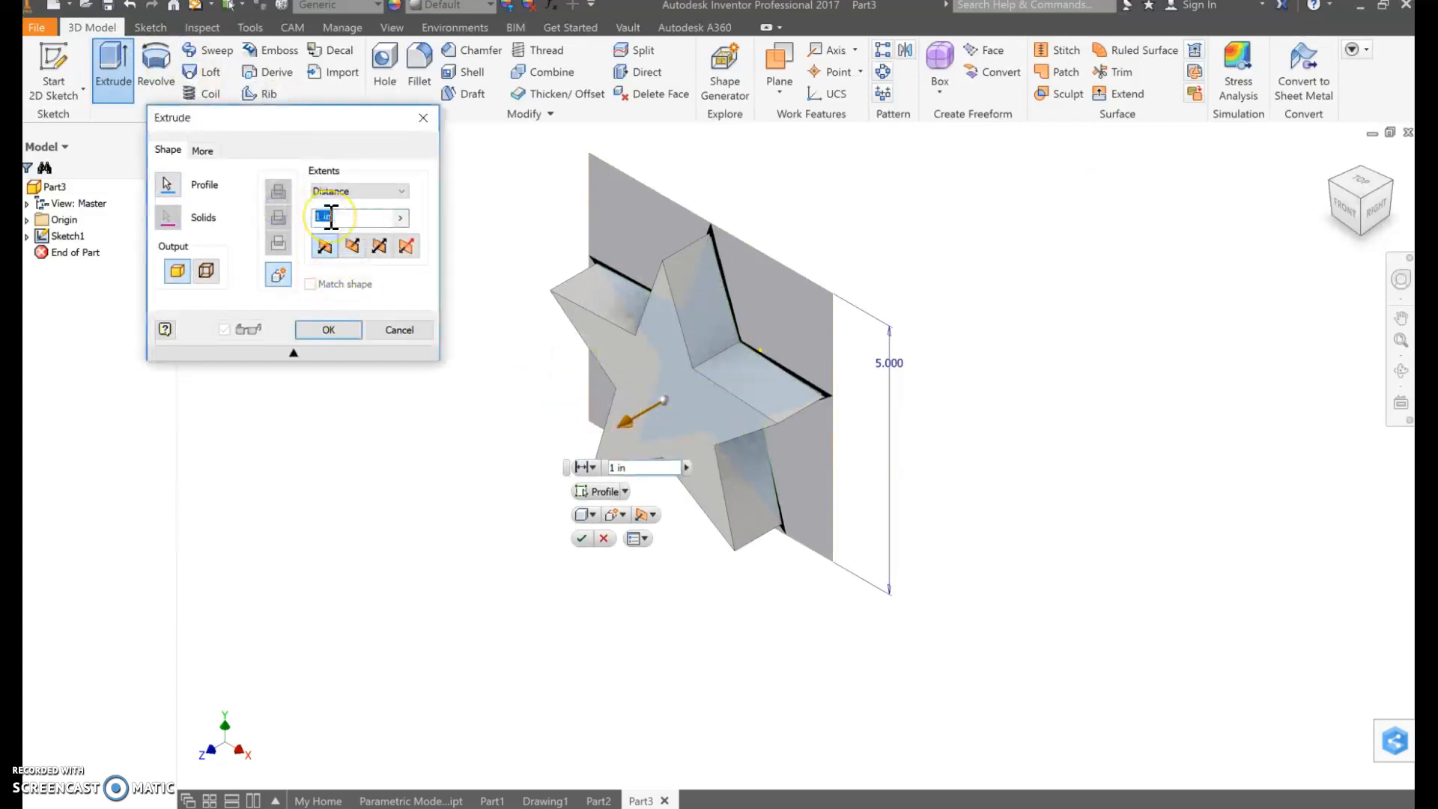
{"action": "left_click", "coordinate": [328, 329]}
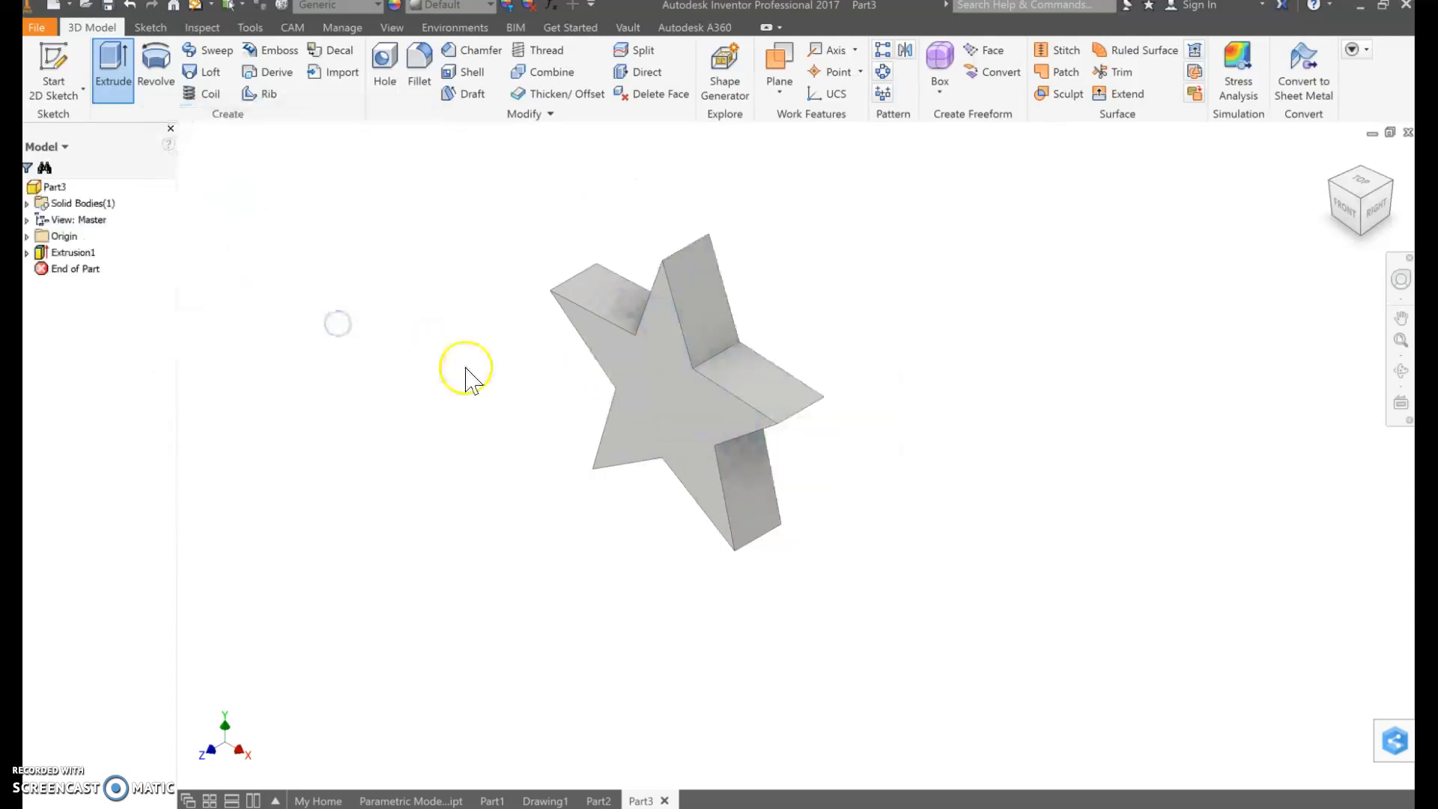
{"action": "middle_click_drag", "start_coordinate": [789, 498], "coordinate": [896, 454], "text": "shift"}
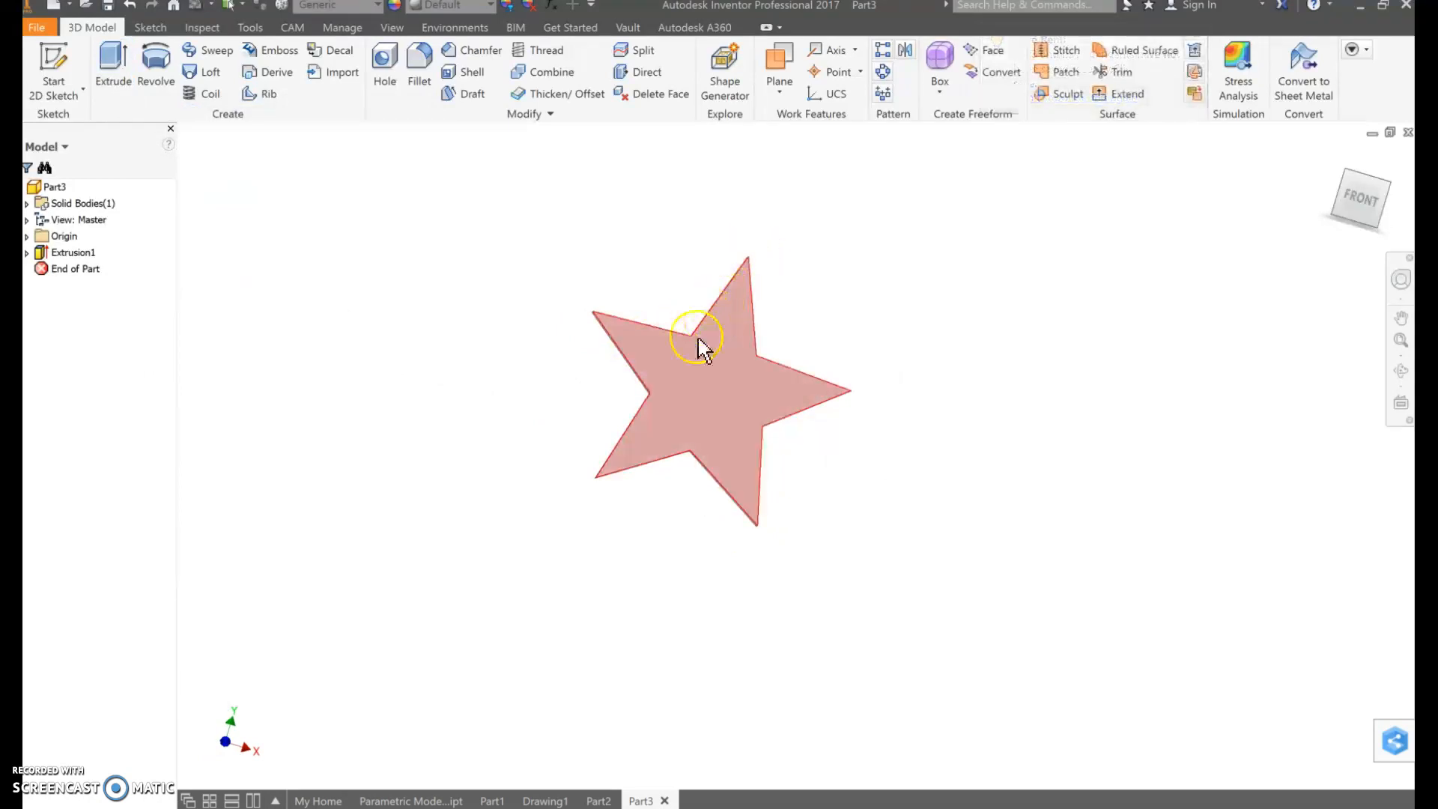
{"action": "left_click", "coordinate": [724, 374]}
{"action": "middle_click_drag", "start_coordinate": [956, 391], "coordinate": [895, 397], "text": "shift"}
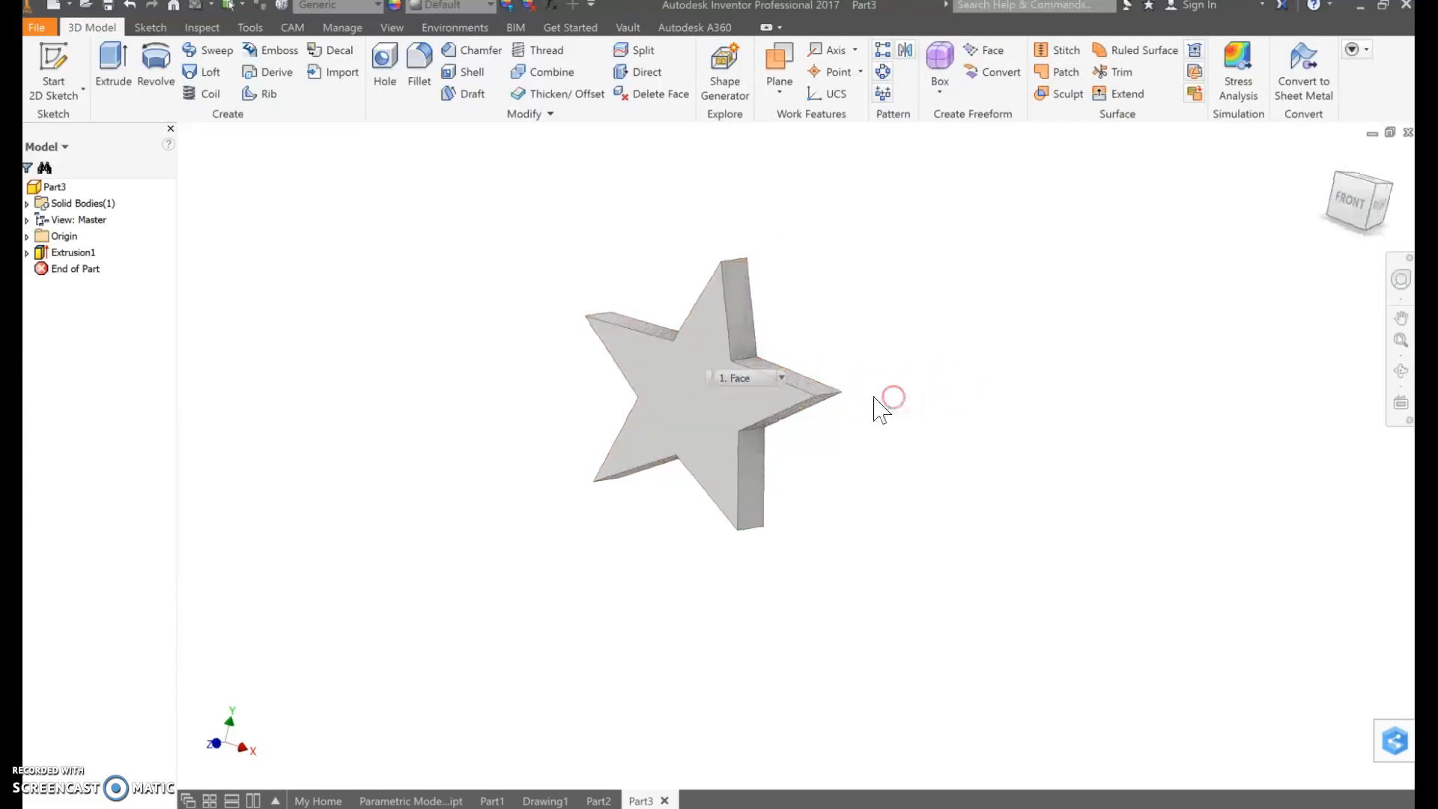
{"action": "left_click", "coordinate": [860, 395]}
{"action": "left_click", "coordinate": [593, 549]}
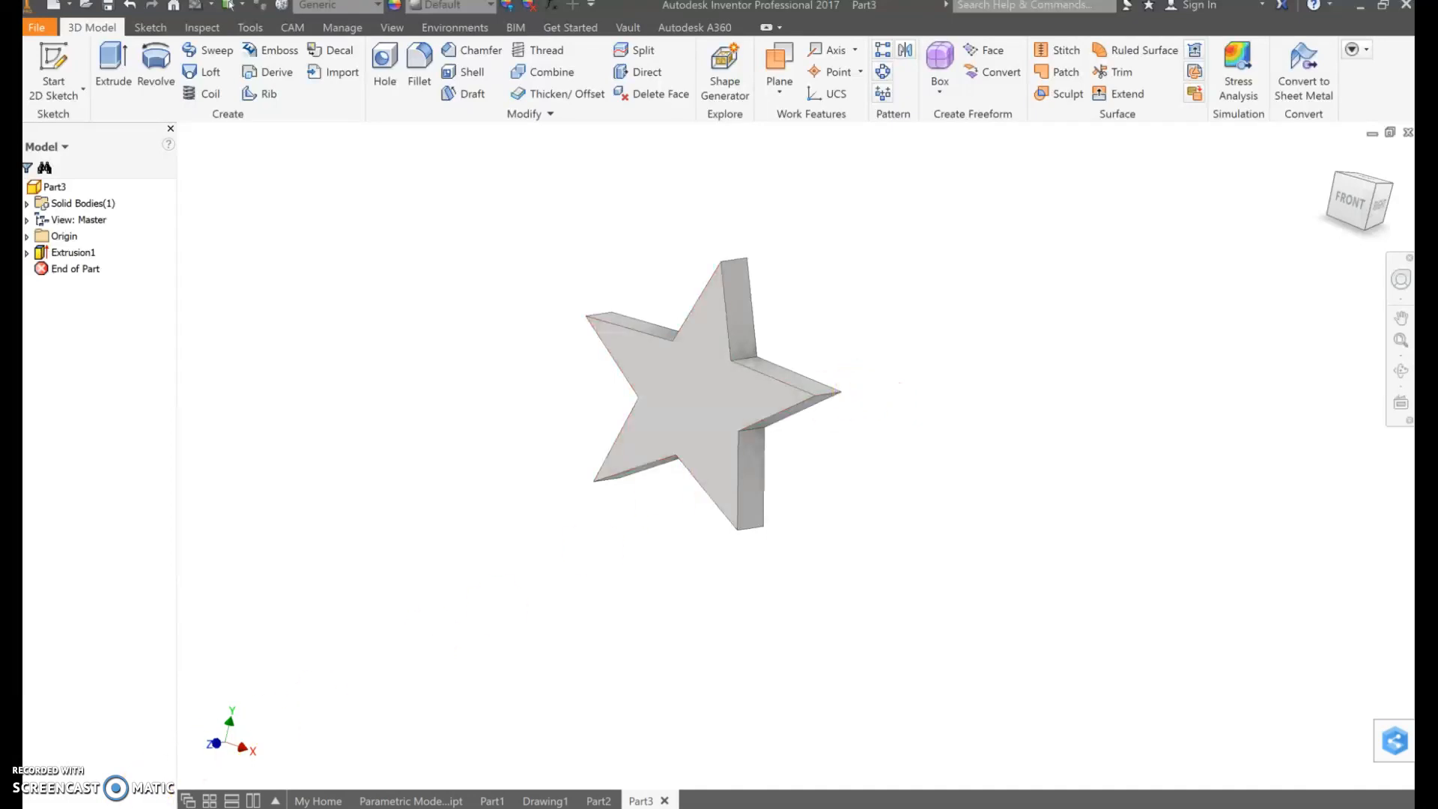